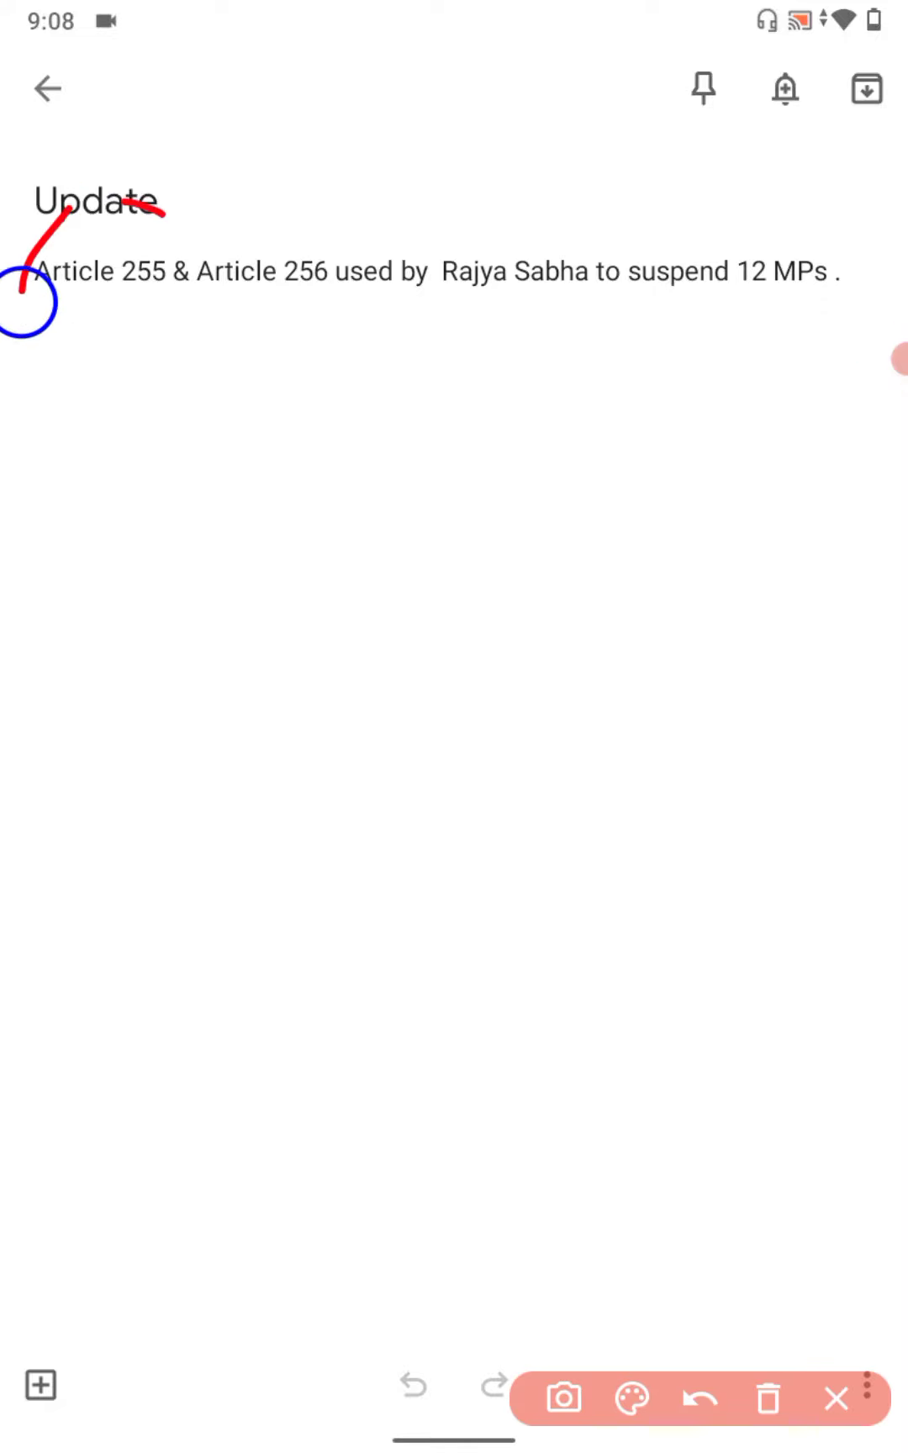
- Mark the sentence in red: circle Article 255, box Rajya Sabha, underline 256 and suspend
drag(47, 329, 103, 363)
drag(233, 362, 392, 304)
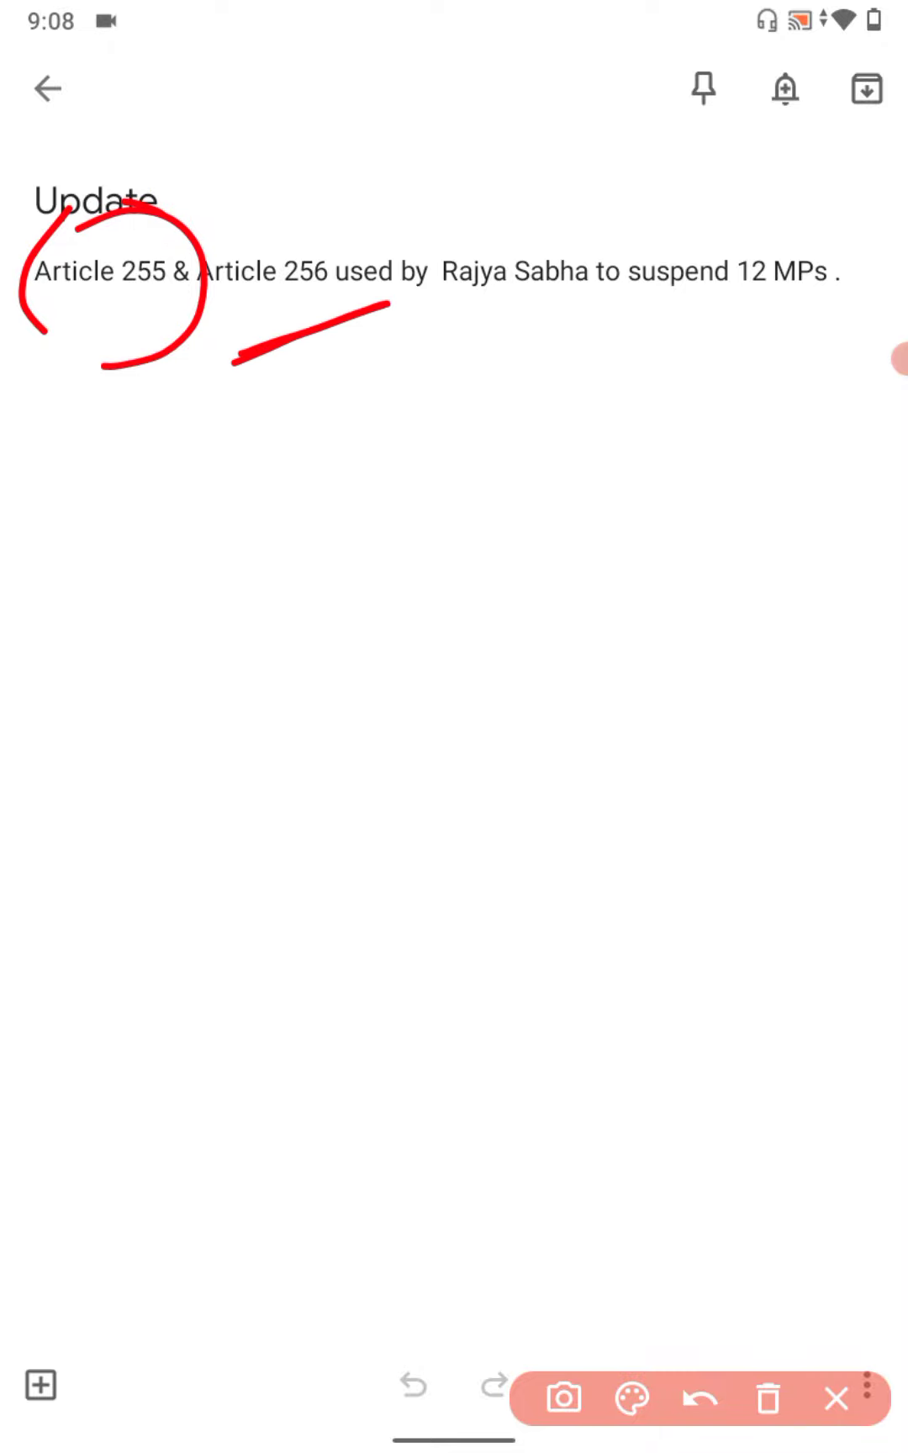
mouse_move(425, 228)
mouse_down()
mouse_move(432, 352)
mouse_move(608, 317)
mouse_move(342, 370)
mouse_up()
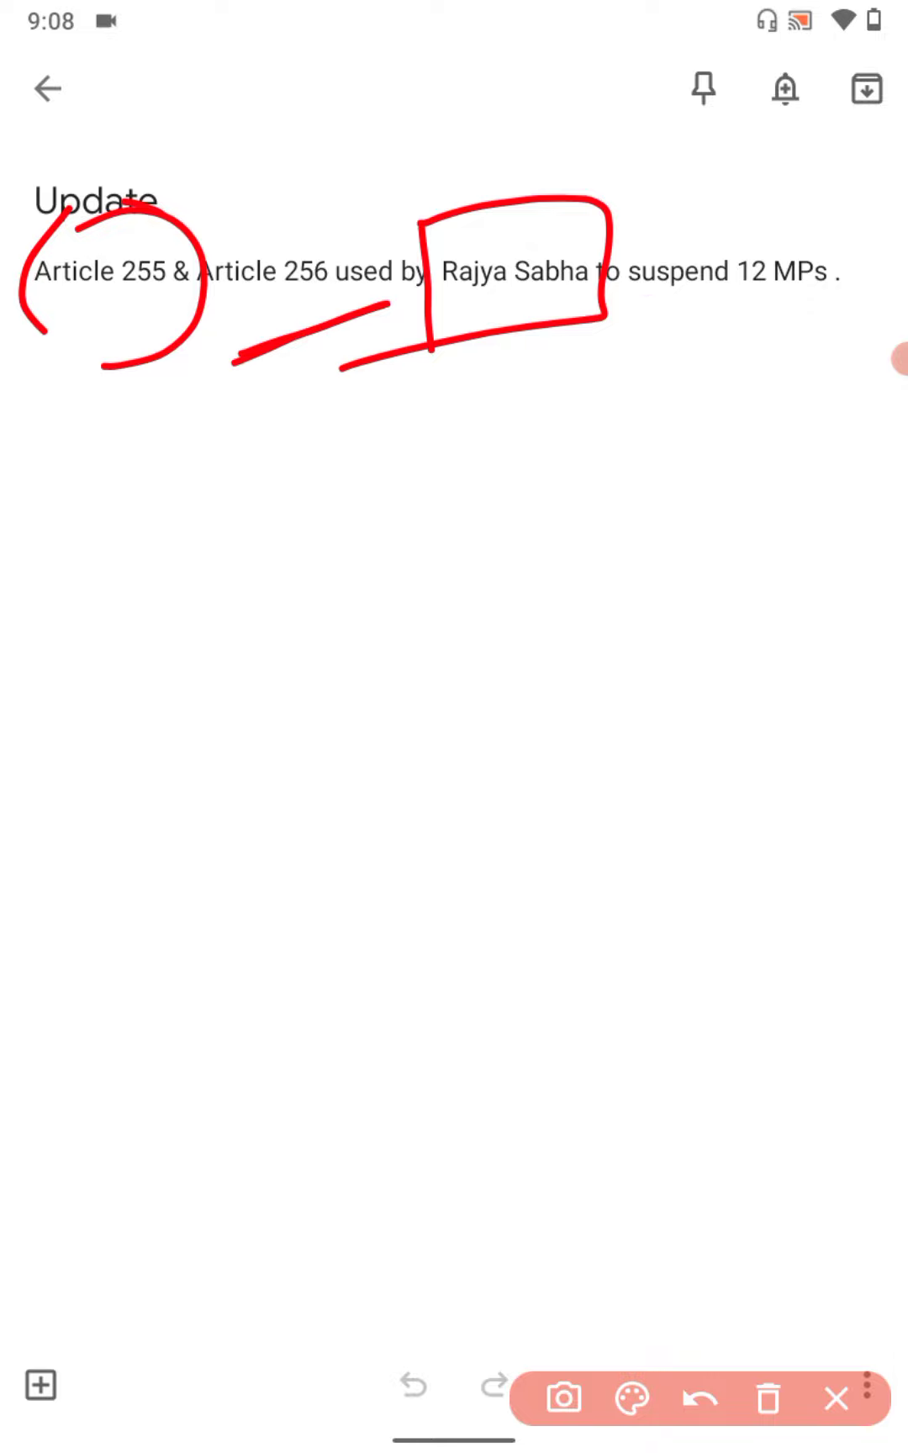
drag(625, 339, 736, 306)
drag(628, 361, 741, 330)
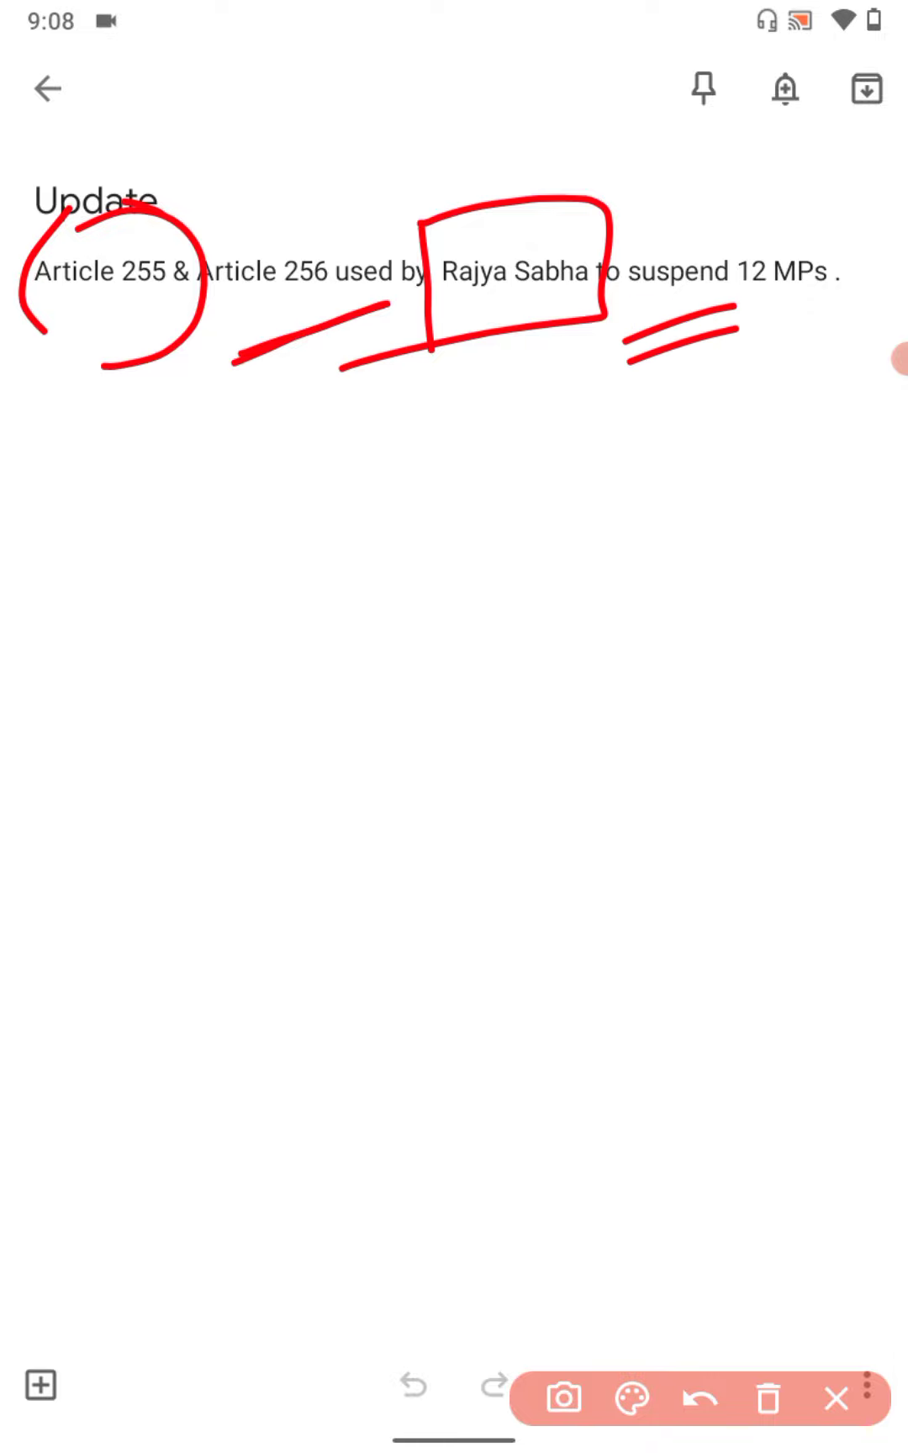
- Handwrite two lines of red notes below the sentence
drag(534, 653, 596, 653)
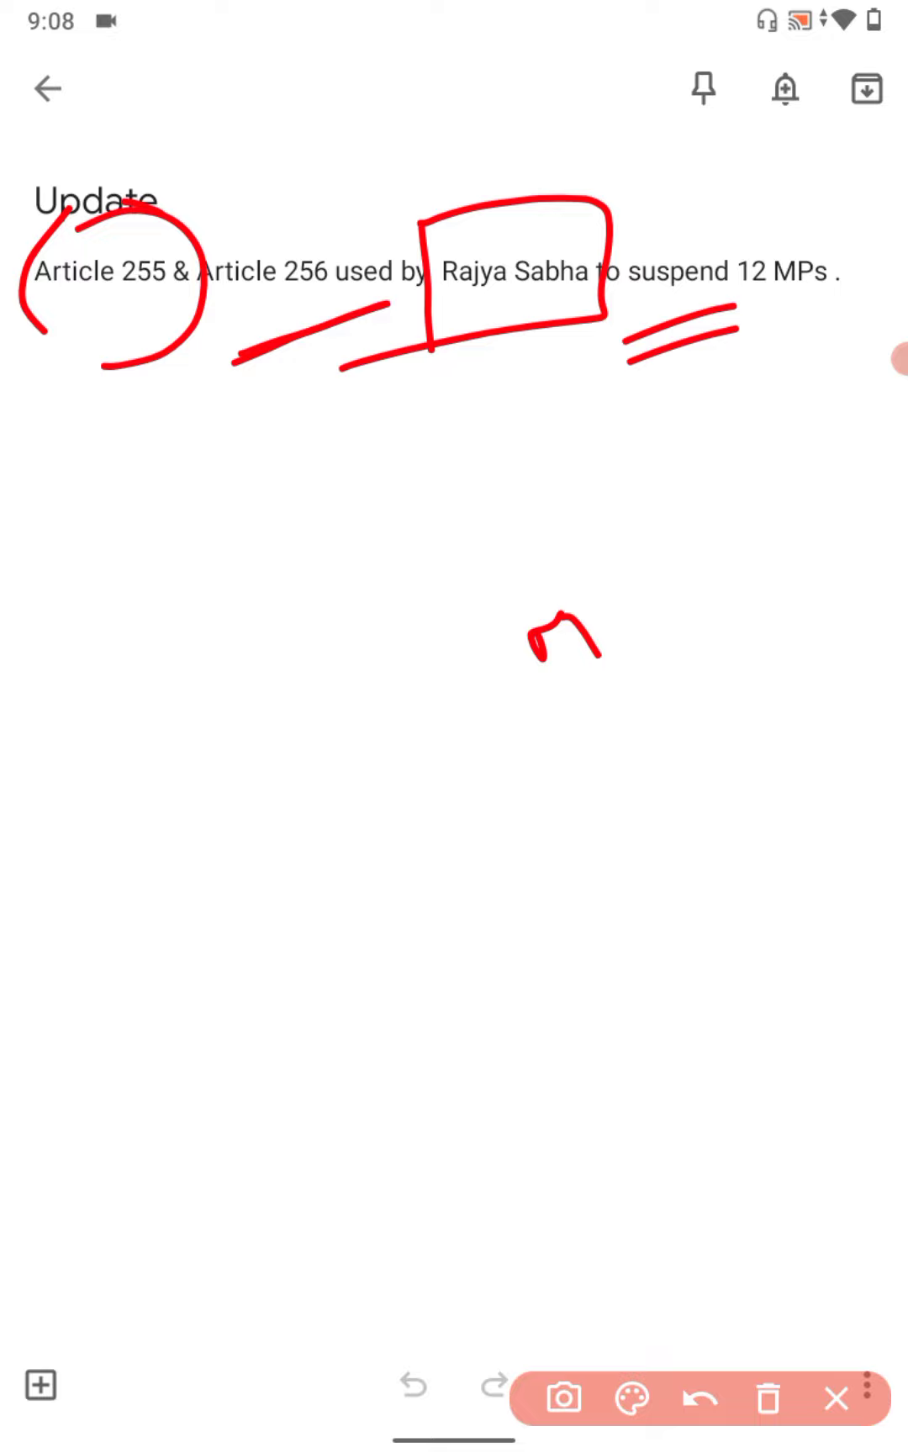
mouse_move(601, 562)
mouse_down()
mouse_move(640, 593)
mouse_move(650, 613)
mouse_up()
mouse_move(675, 532)
mouse_down()
mouse_move(692, 561)
mouse_move(749, 511)
mouse_move(800, 517)
mouse_move(826, 459)
mouse_up()
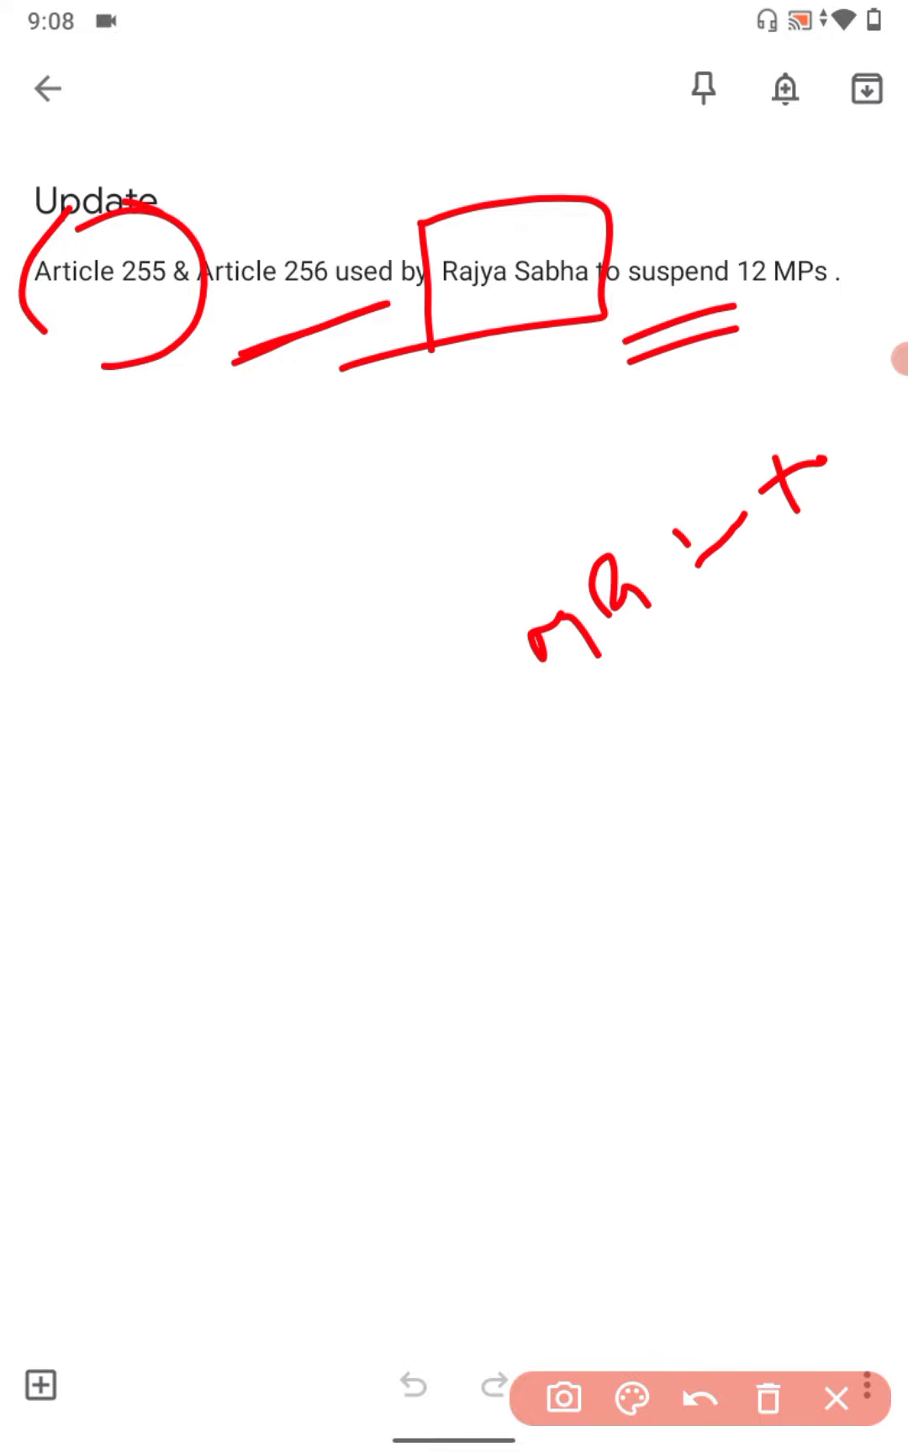
mouse_move(636, 760)
mouse_down()
mouse_move(670, 794)
mouse_move(704, 749)
mouse_move(749, 806)
mouse_up()
mouse_move(744, 681)
mouse_down()
mouse_move(777, 729)
mouse_move(824, 670)
mouse_move(794, 681)
mouse_up()
drag(815, 641, 829, 667)
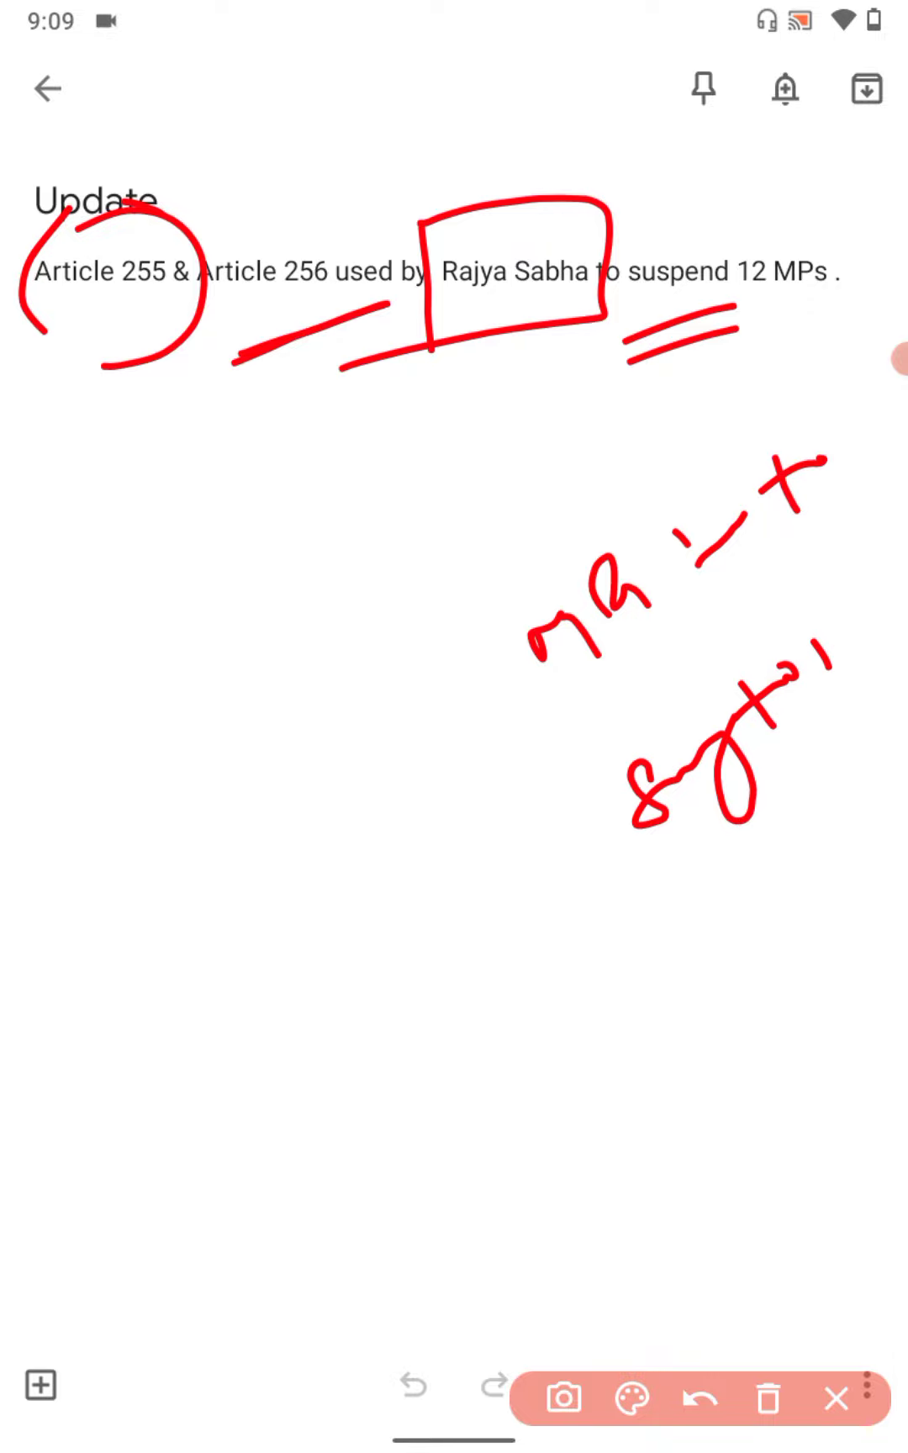
- Clear the earlier markings and draw a small red double dash right of the sentence
click(768, 1398)
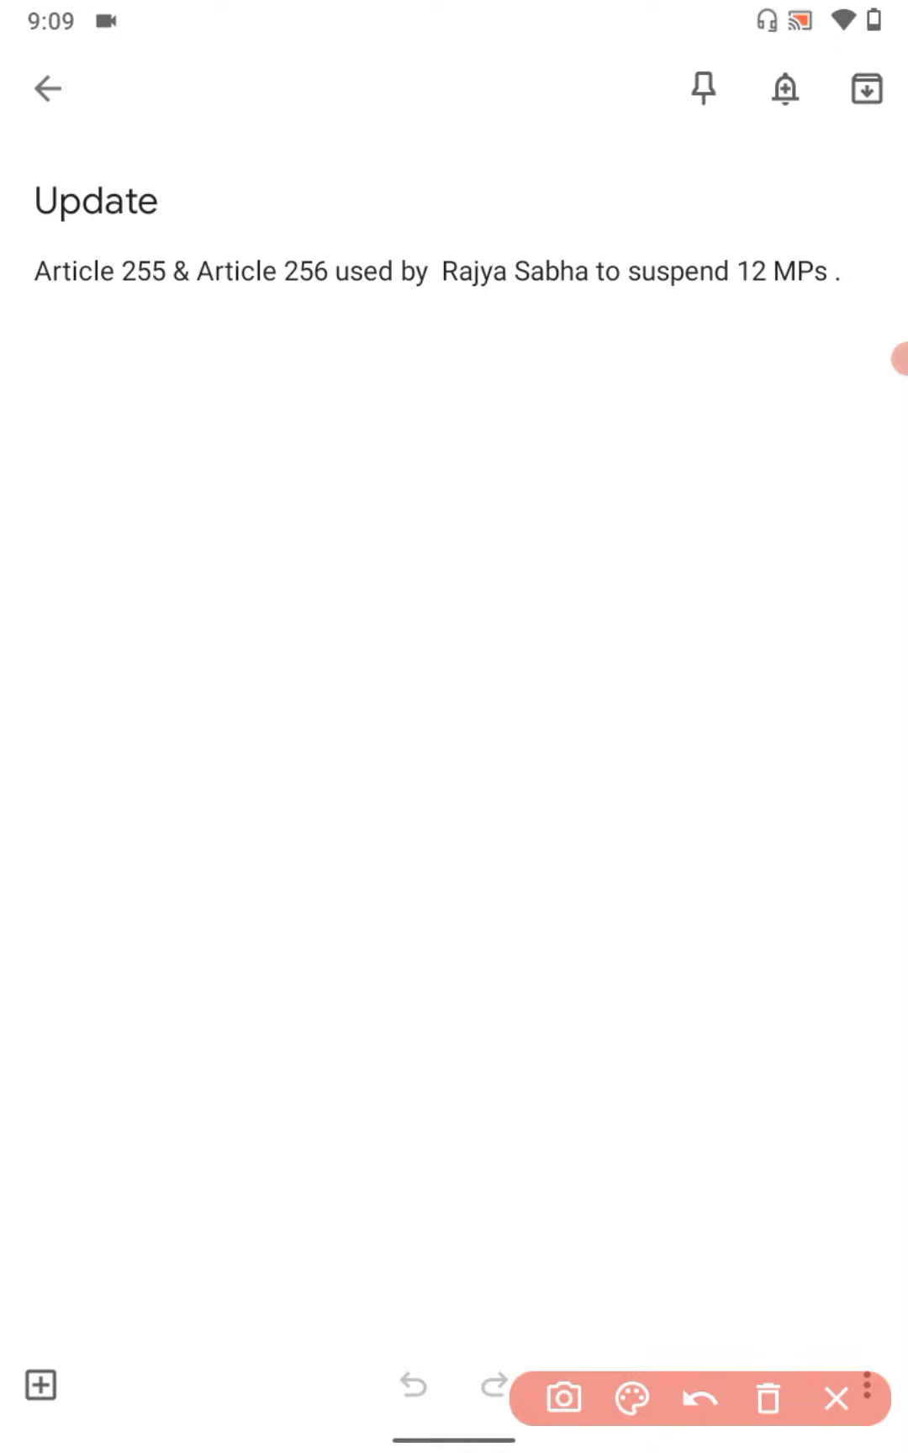
drag(681, 375, 704, 364)
drag(666, 399, 704, 378)
- Draw red downward arrows beneath Article 255 and Article 256
mouse_move(145, 304)
mouse_down()
mouse_move(144, 397)
mouse_move(159, 386)
mouse_up()
drag(274, 296, 275, 425)
drag(262, 428, 301, 411)
mouse_move(85, 406)
mouse_down()
mouse_move(107, 416)
mouse_move(156, 384)
mouse_up()
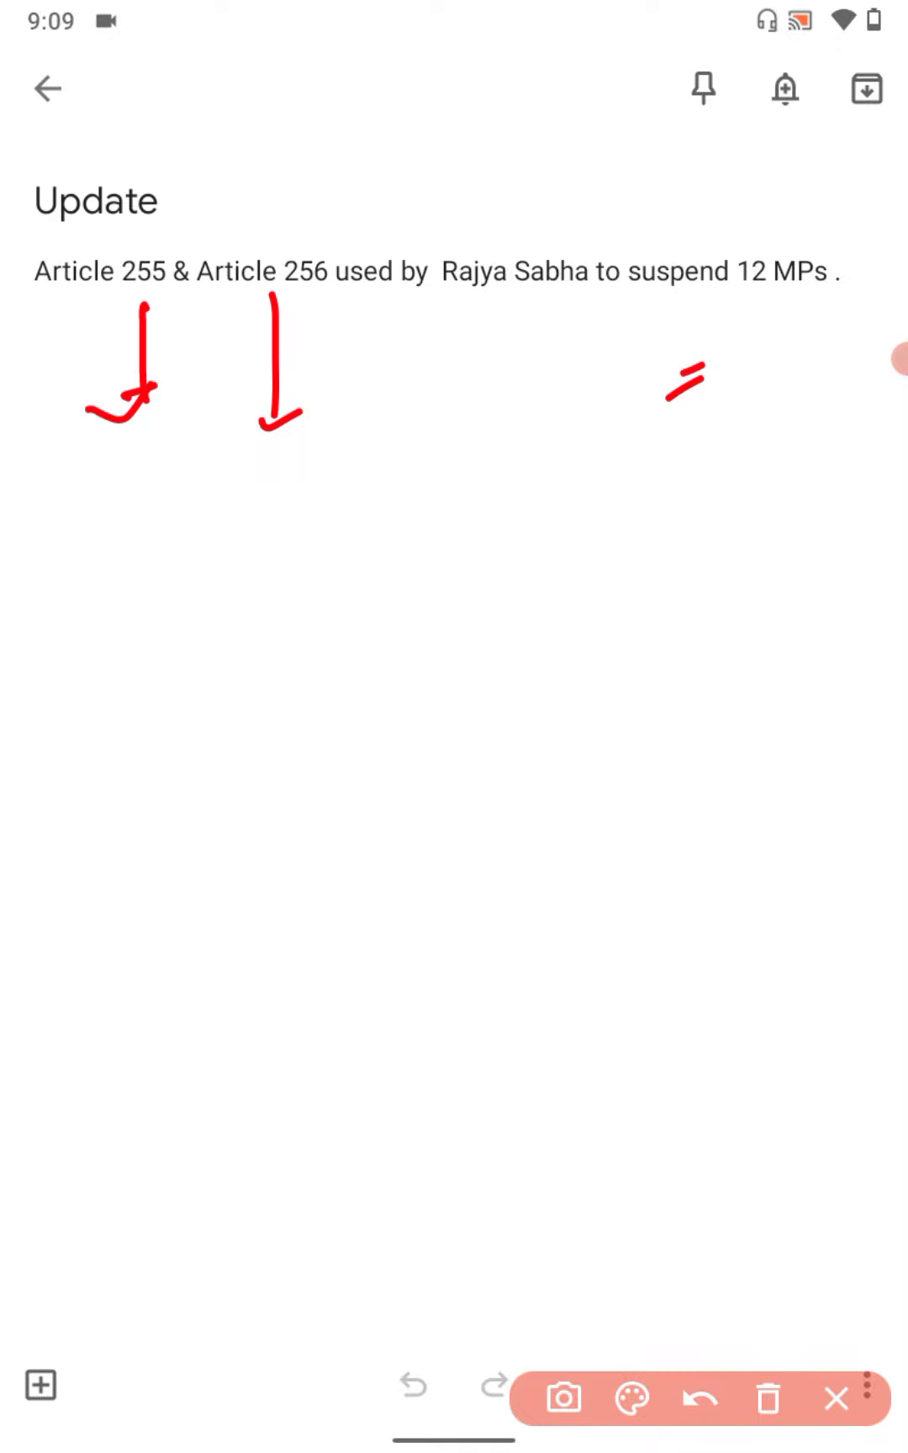
drag(252, 396, 308, 400)
- Draw a large red brace below the arrows and handwrite the first note line beside it
drag(392, 681, 470, 1029)
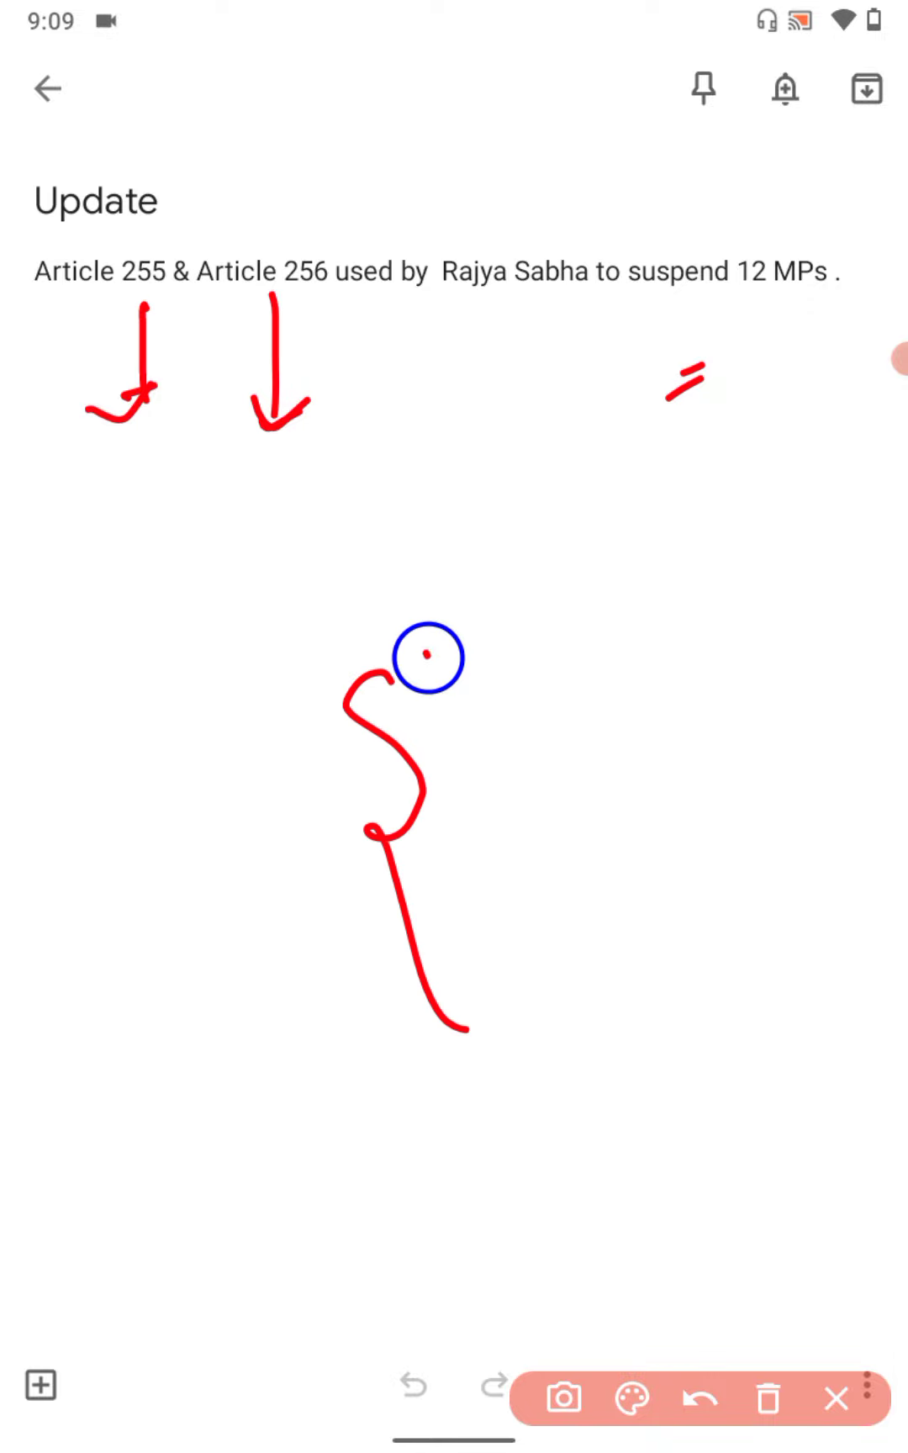
mouse_move(428, 657)
mouse_down()
mouse_move(466, 636)
mouse_move(500, 635)
mouse_move(521, 613)
mouse_move(574, 681)
mouse_up()
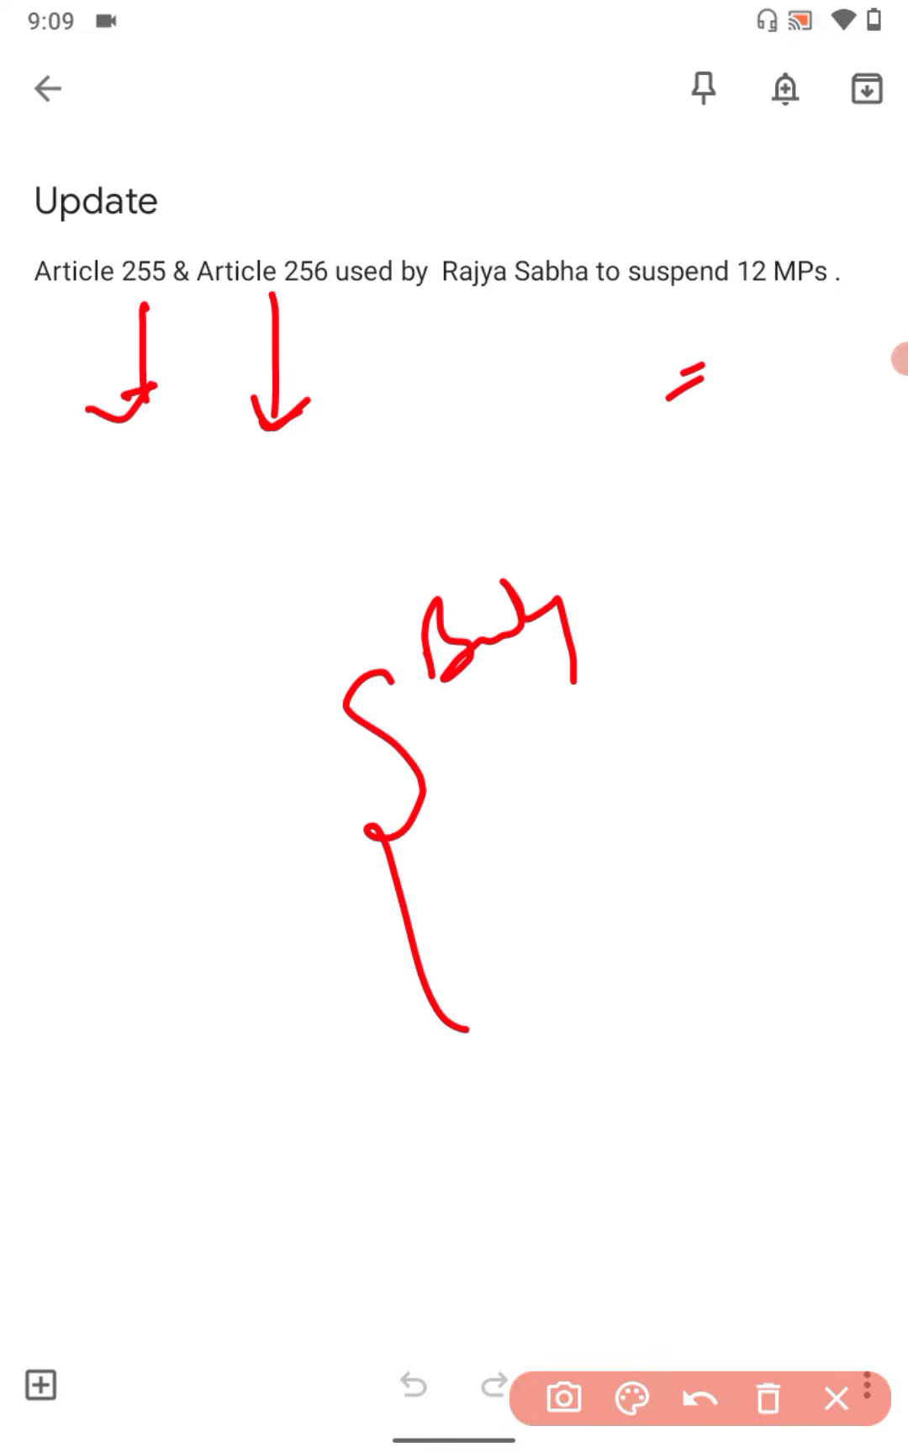
mouse_move(579, 590)
mouse_down()
mouse_move(619, 595)
mouse_move(613, 591)
mouse_up()
mouse_move(681, 505)
mouse_down()
mouse_move(670, 569)
mouse_move(752, 509)
mouse_up()
- Handwrite the second and third note lines beside the brace
mouse_move(466, 794)
mouse_down()
mouse_move(476, 749)
mouse_move(505, 726)
mouse_move(554, 808)
mouse_move(609, 717)
mouse_move(699, 668)
mouse_up()
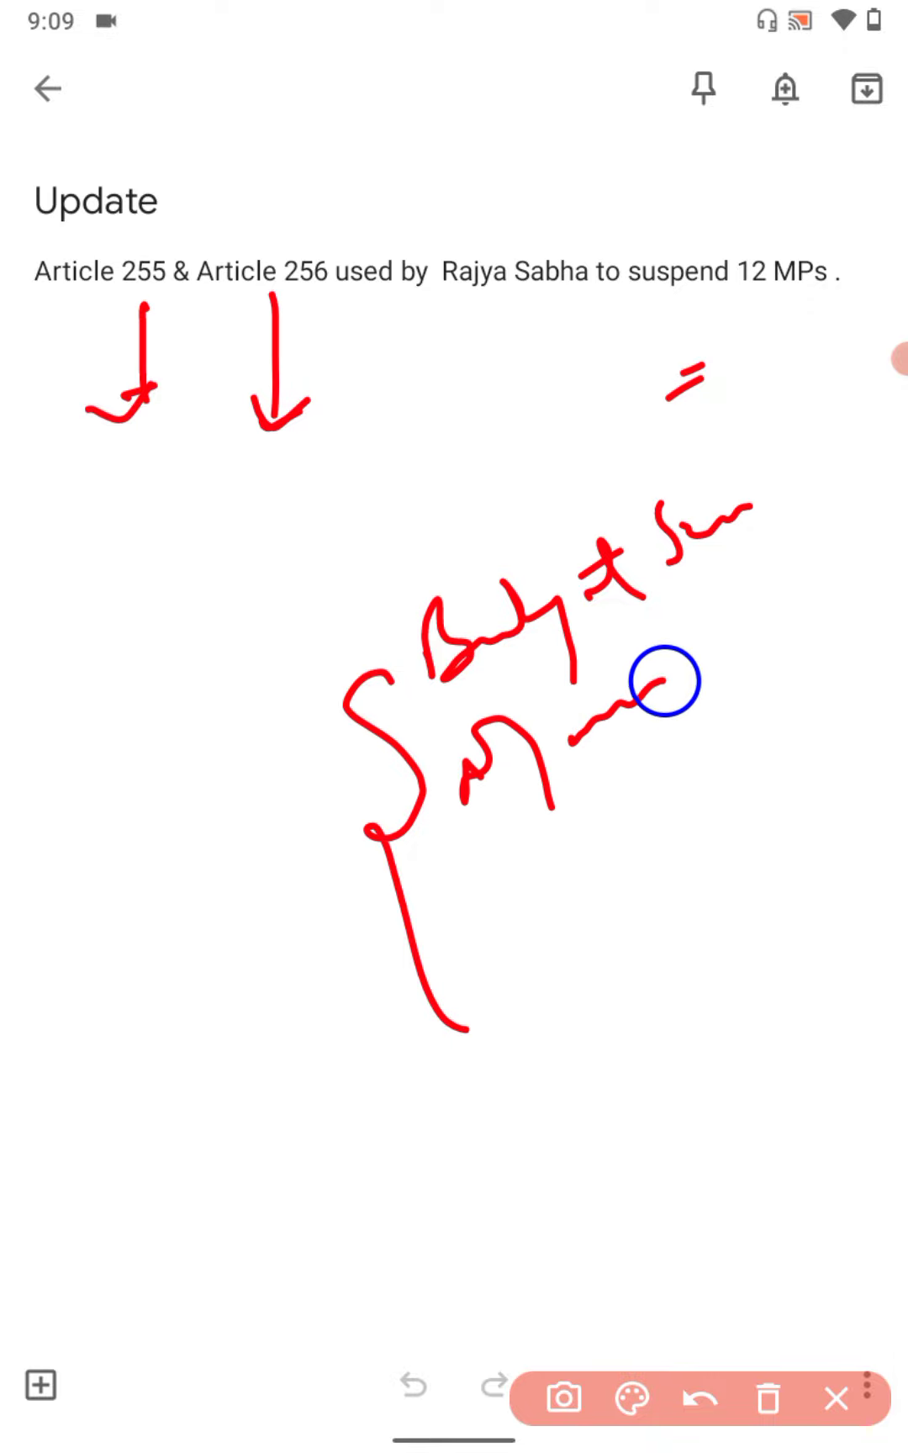
click(697, 643)
click(523, 902)
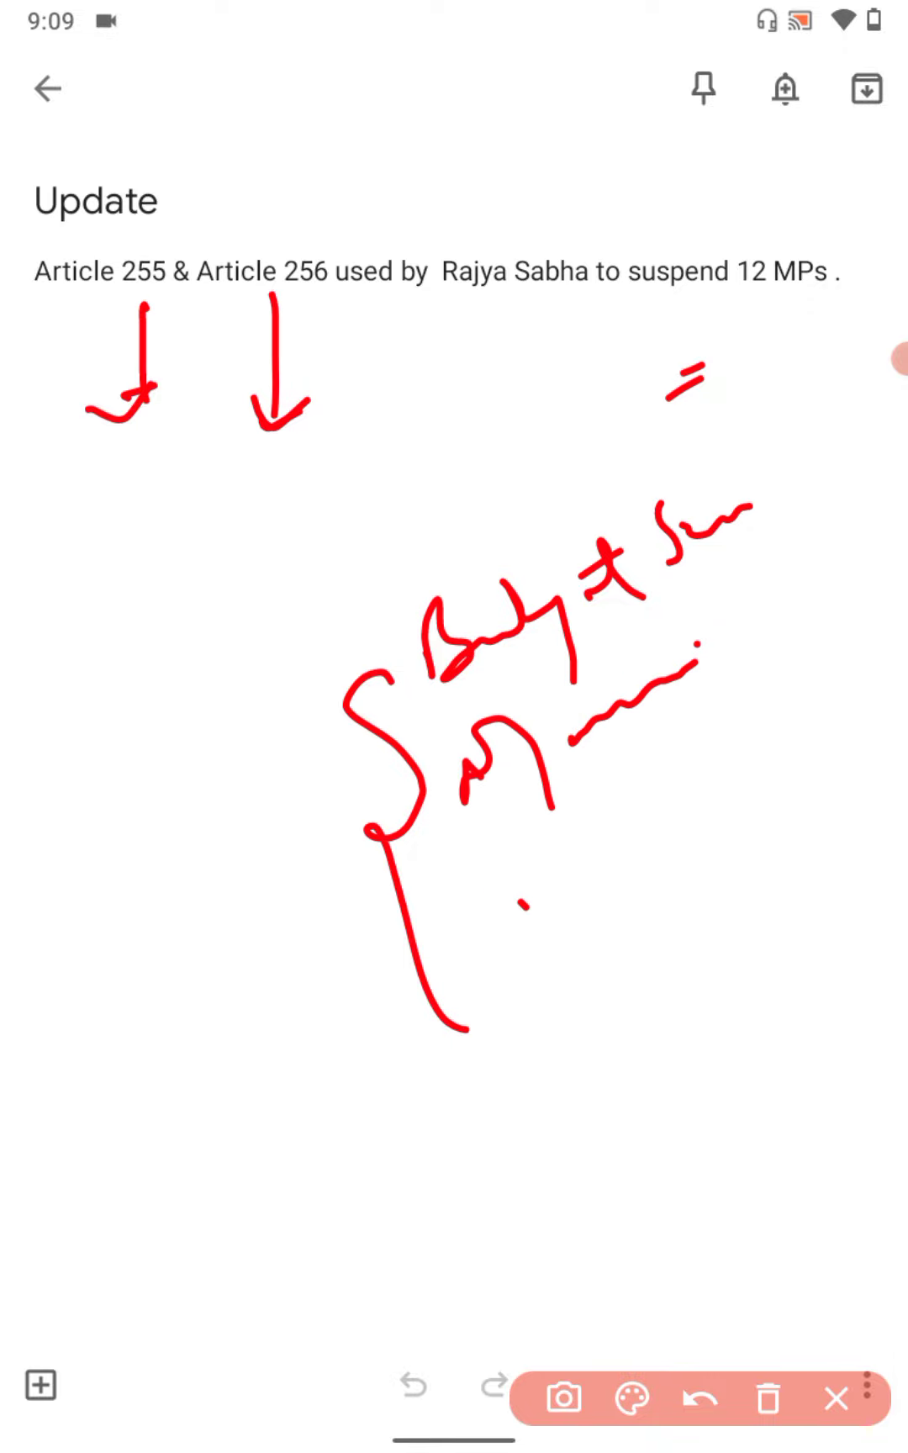
mouse_move(522, 903)
mouse_down()
mouse_move(567, 897)
mouse_move(671, 818)
mouse_move(720, 806)
mouse_move(754, 782)
mouse_move(852, 681)
mouse_up()
click(581, 809)
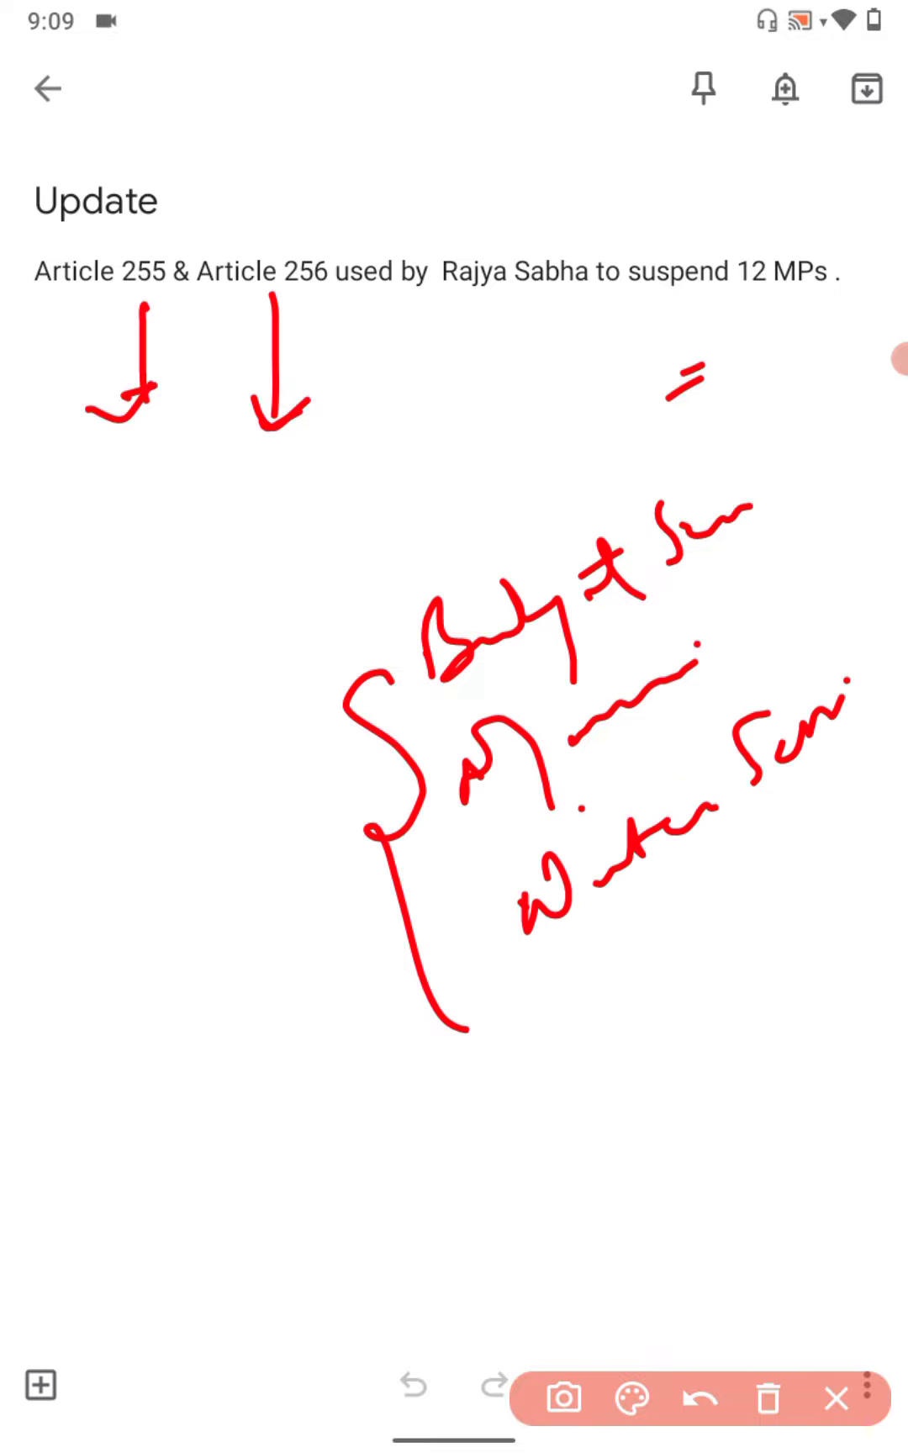
drag(823, 772, 846, 760)
- Draw a red arrow into the brace and an arc, then pick black in the pen colours
mouse_move(176, 808)
mouse_down()
mouse_move(307, 738)
mouse_move(329, 766)
mouse_up()
drag(550, 547, 392, 664)
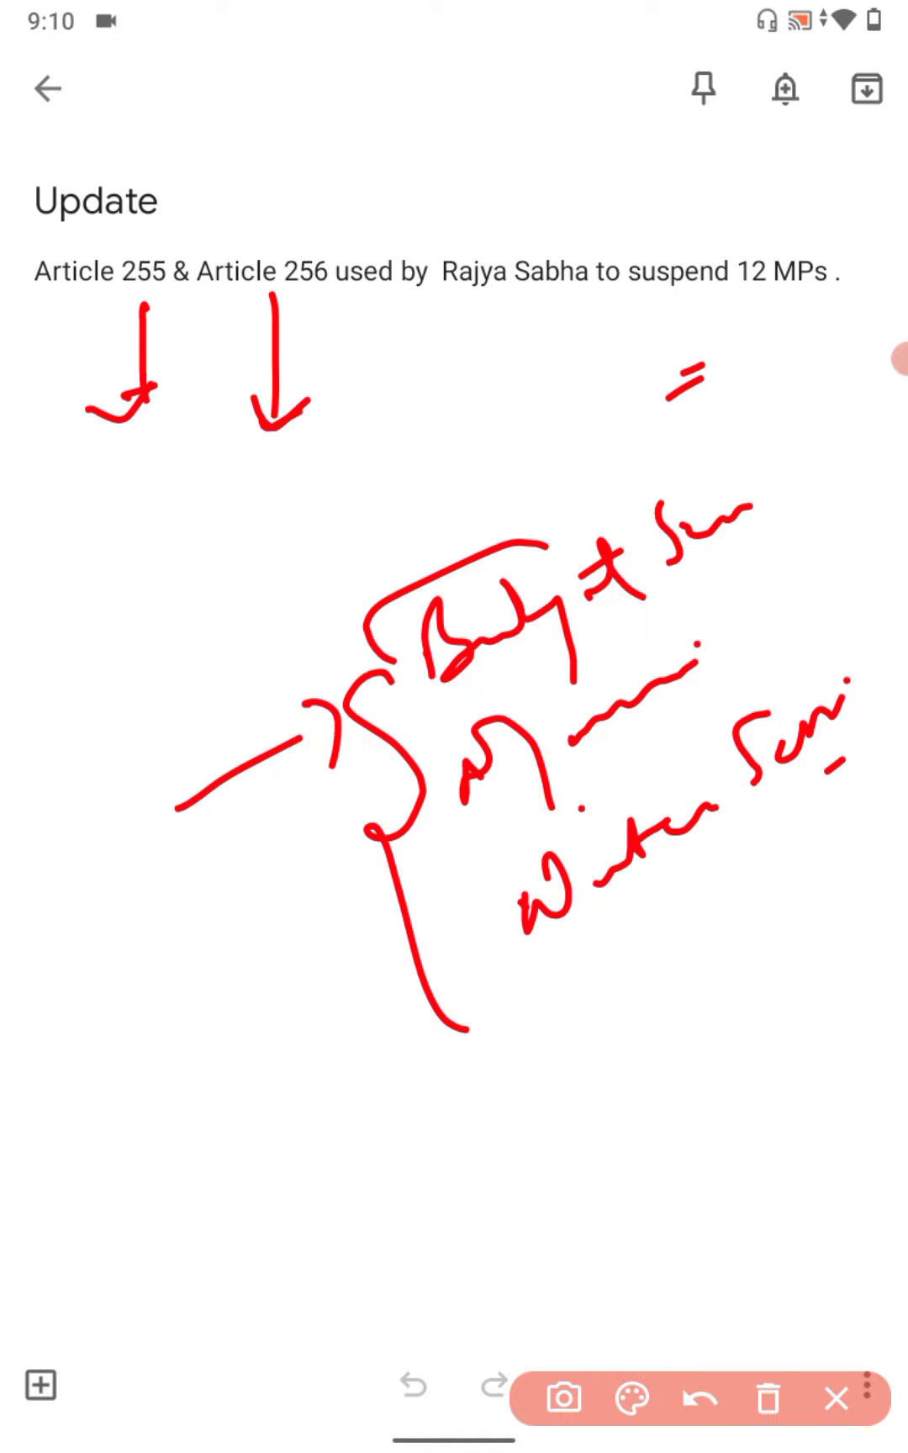
click(634, 1397)
click(92, 1294)
- Switch the pen to black, double-underline 'Body', and draw a brace with a sweeping arrow
click(867, 1294)
drag(549, 653, 471, 701)
drag(585, 664, 487, 727)
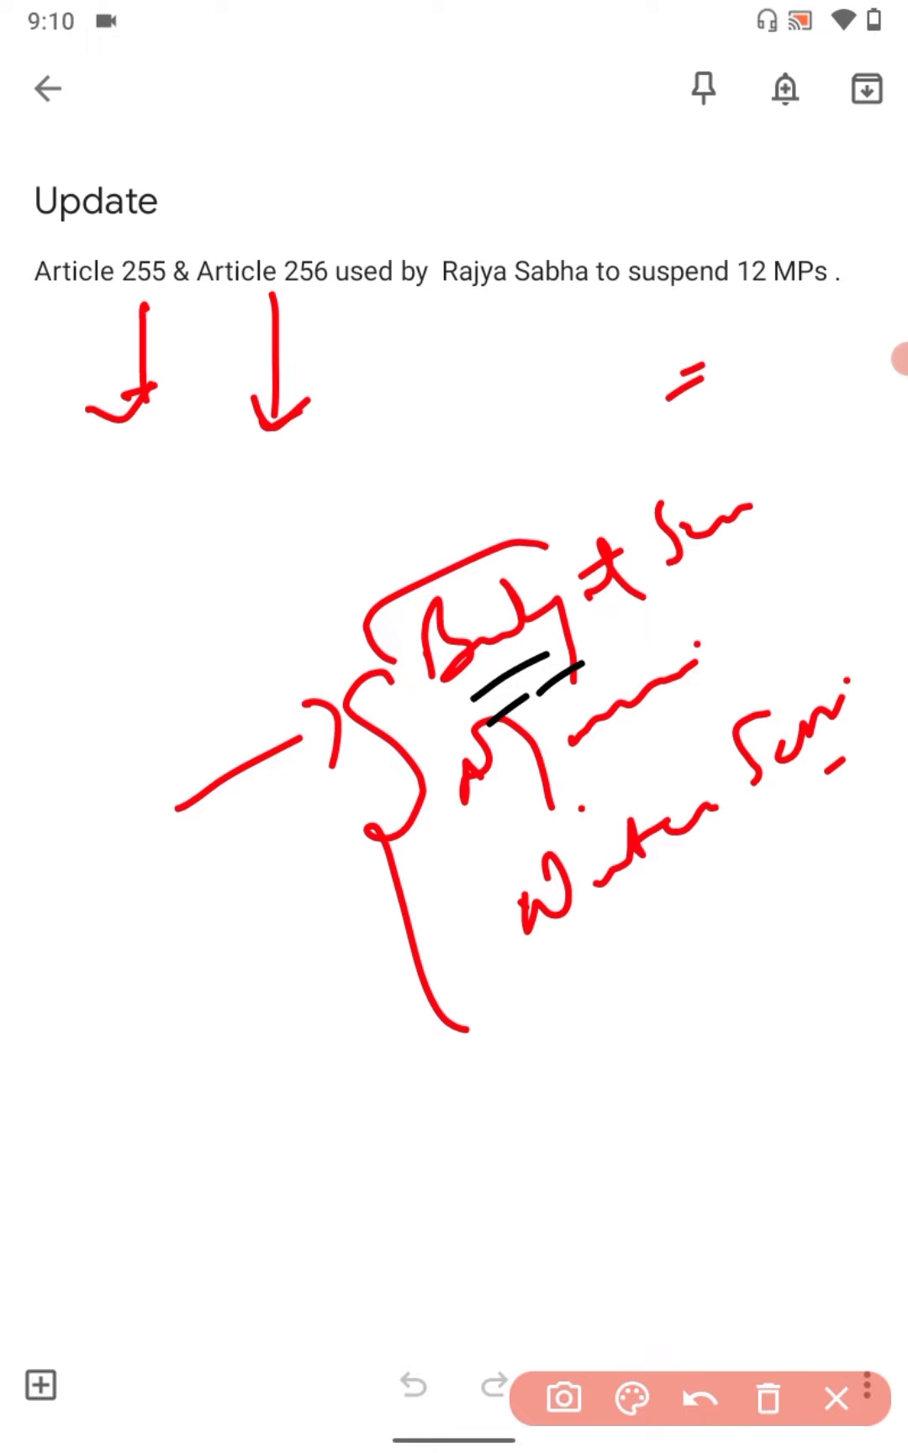
mouse_move(363, 732)
mouse_down()
mouse_move(500, 982)
mouse_move(686, 1008)
mouse_move(682, 1018)
mouse_up()
click(760, 959)
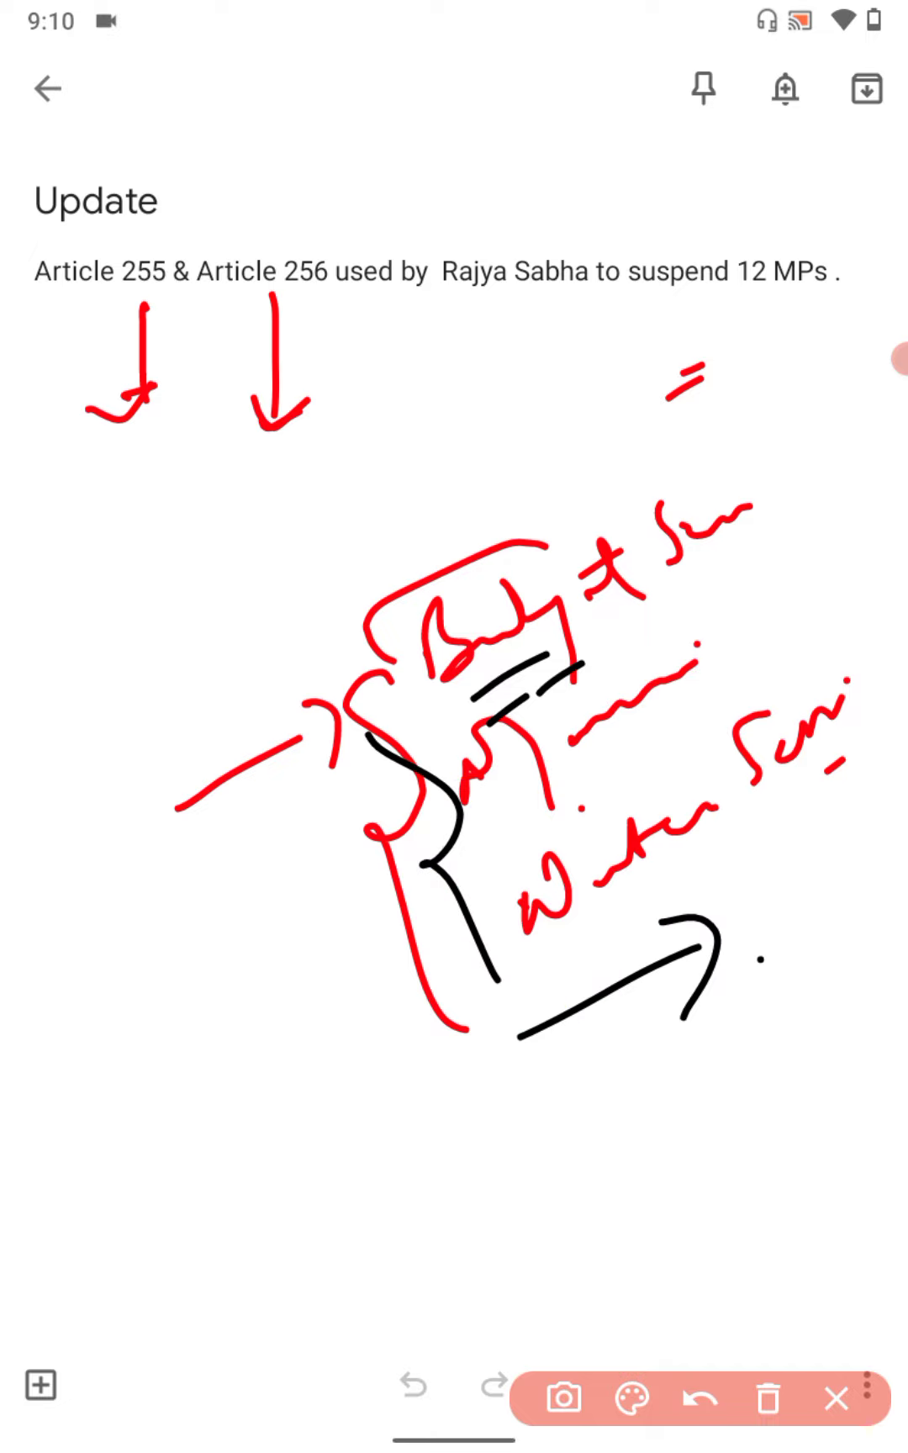
- Circle Article 255 and 256 in black with downward arrows, strike the red equals, add a black equals
mouse_move(170, 193)
mouse_down()
mouse_move(124, 249)
mouse_move(199, 329)
mouse_up()
drag(123, 398, 148, 556)
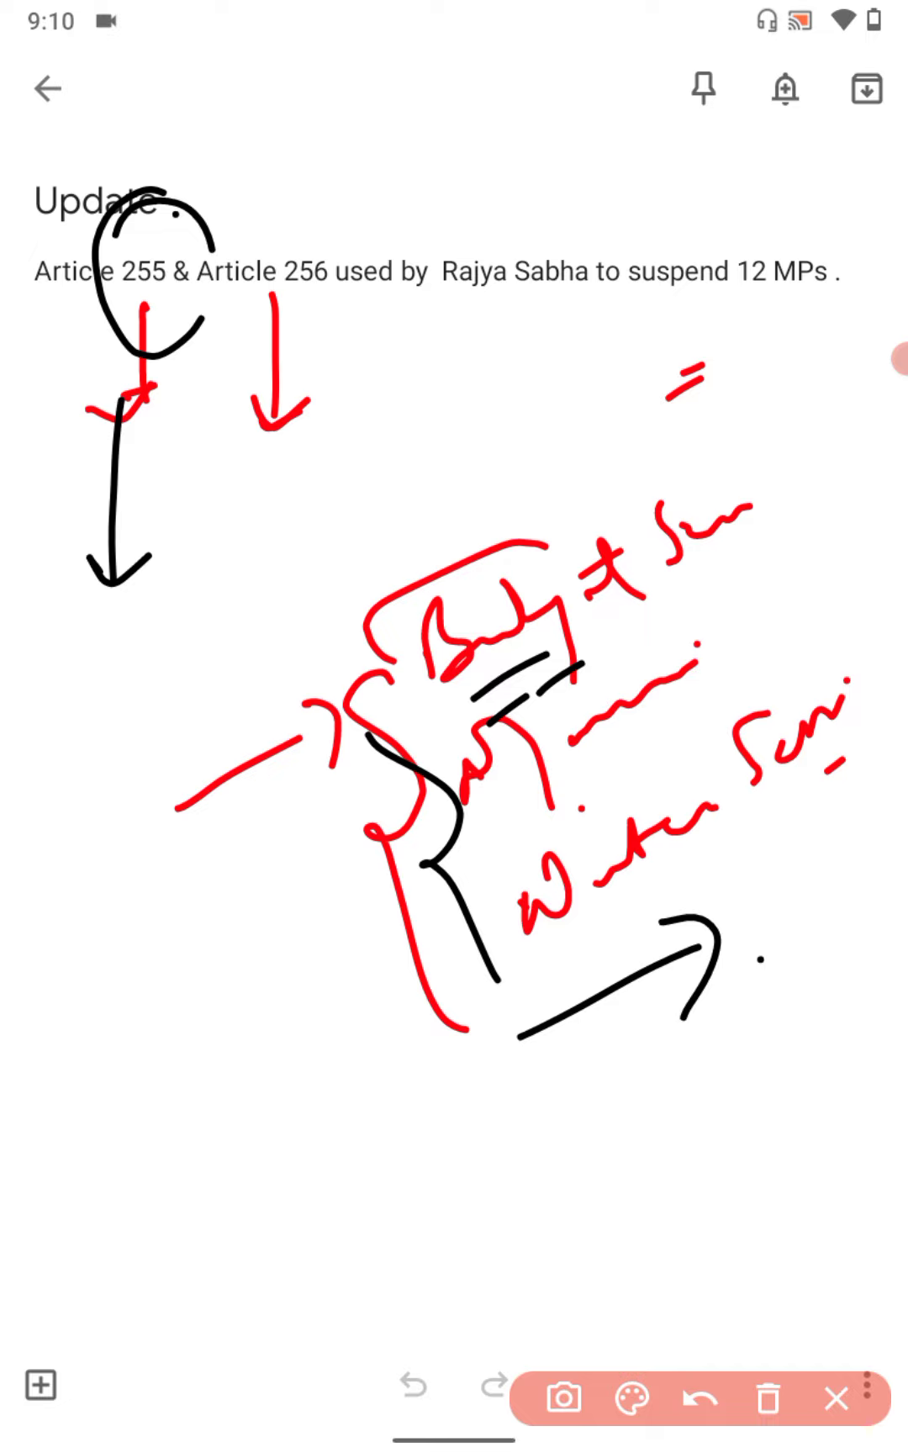
drag(684, 391, 718, 360)
click(700, 405)
drag(273, 273, 284, 262)
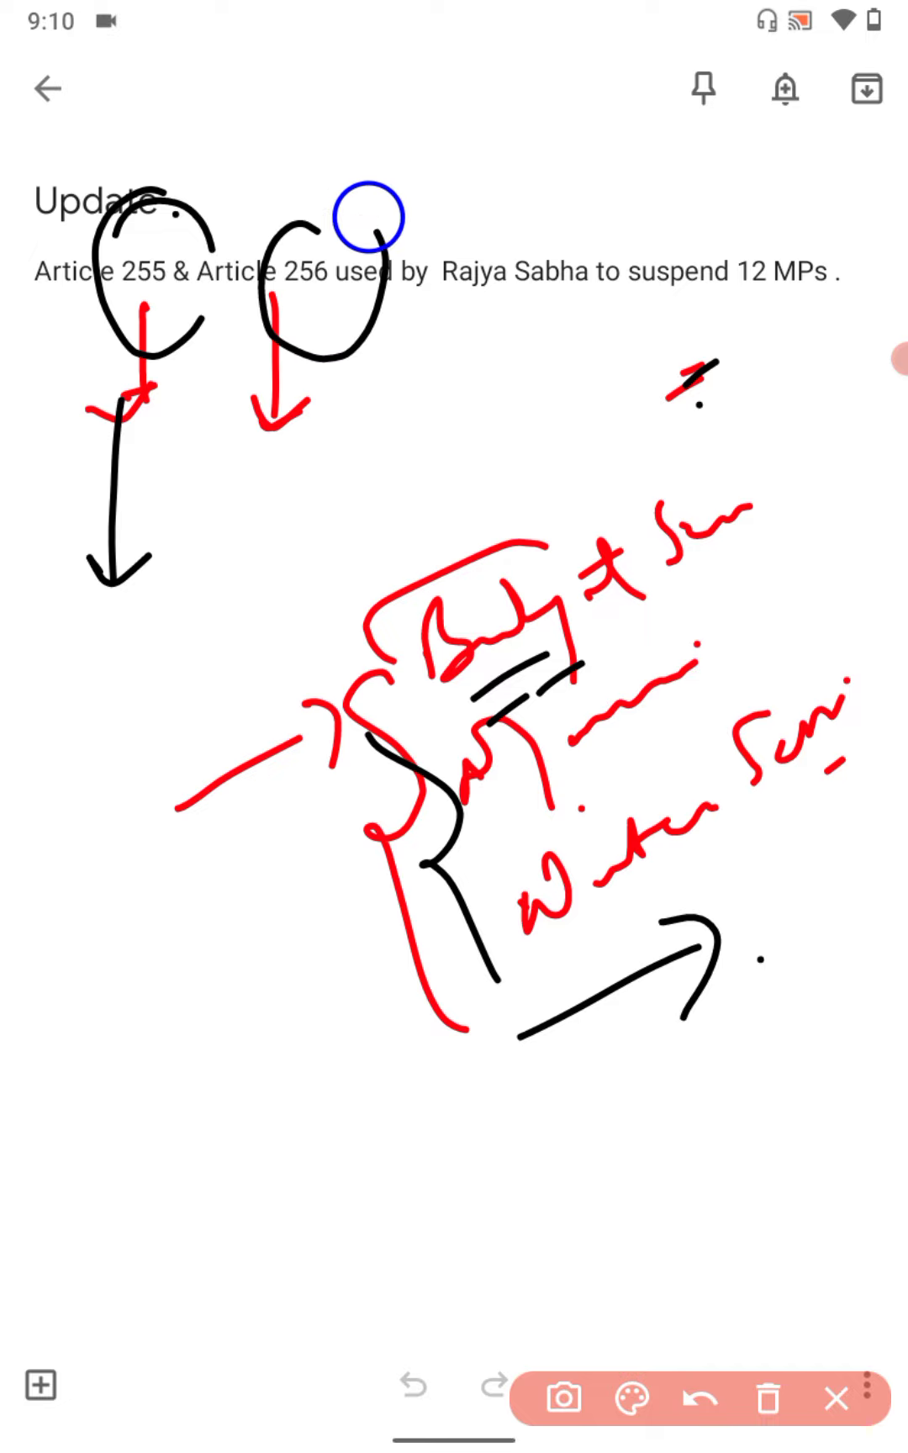
mouse_move(327, 386)
mouse_down()
mouse_move(335, 529)
mouse_move(381, 516)
mouse_up()
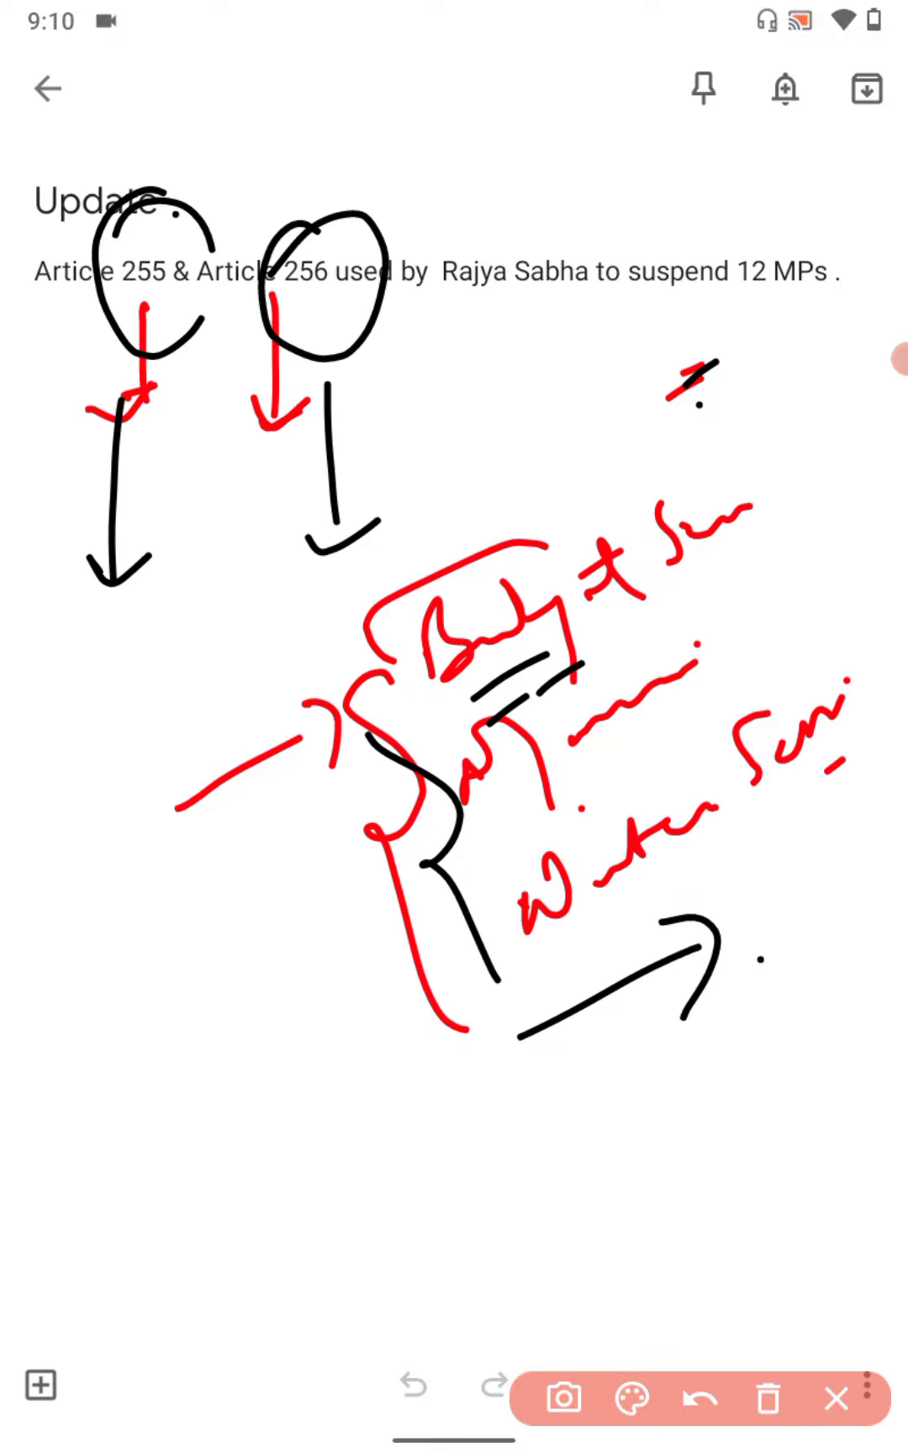
drag(556, 335, 611, 309)
drag(584, 358, 619, 338)
click(767, 1397)
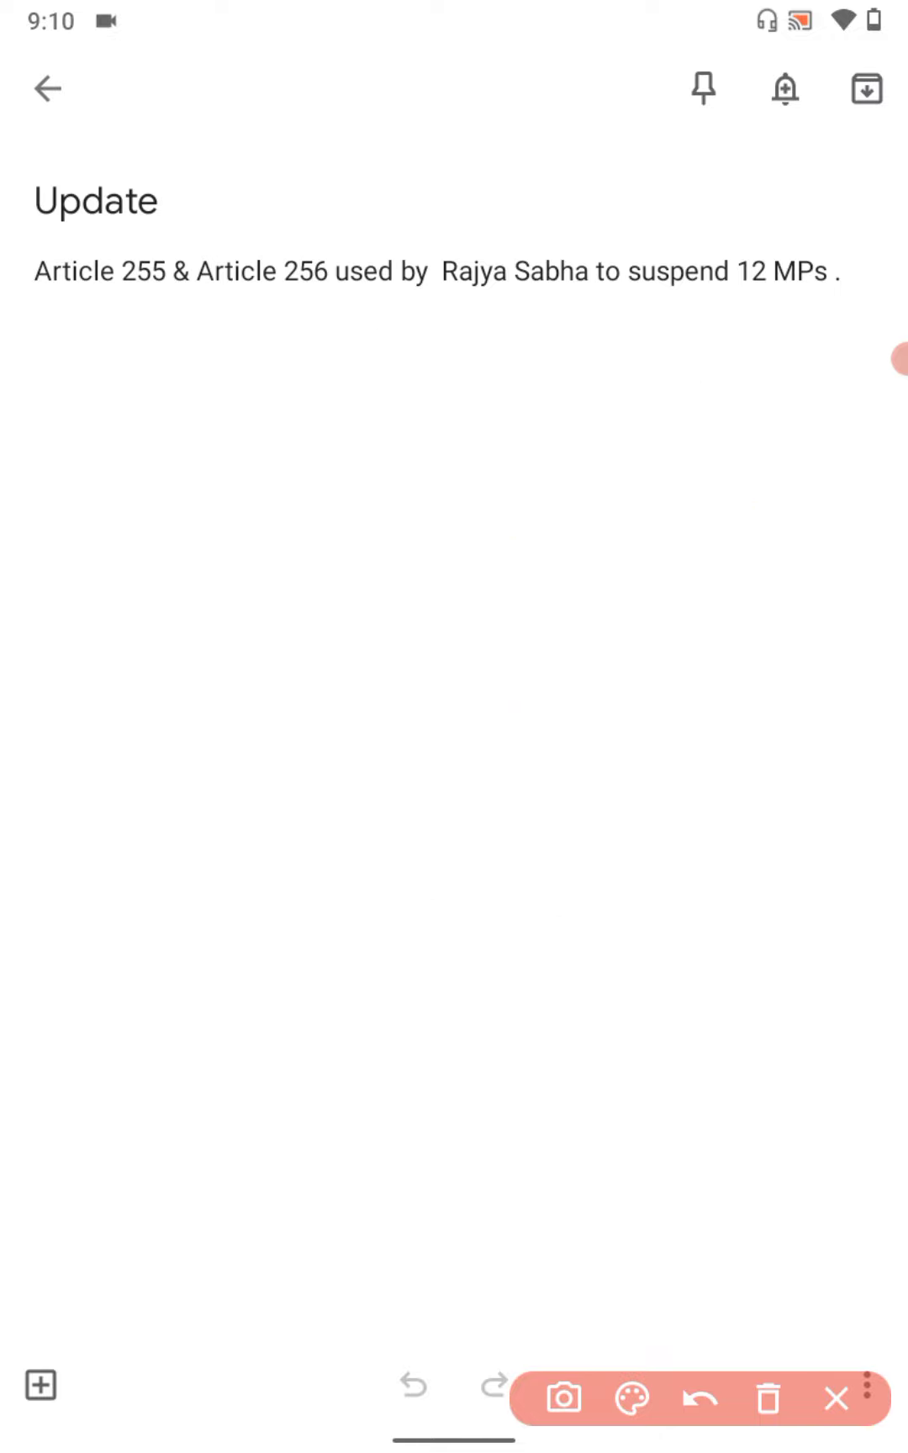
mouse_move(187, 427)
mouse_down()
mouse_move(243, 438)
mouse_move(303, 401)
mouse_move(340, 414)
mouse_move(477, 341)
mouse_move(588, 336)
mouse_up()
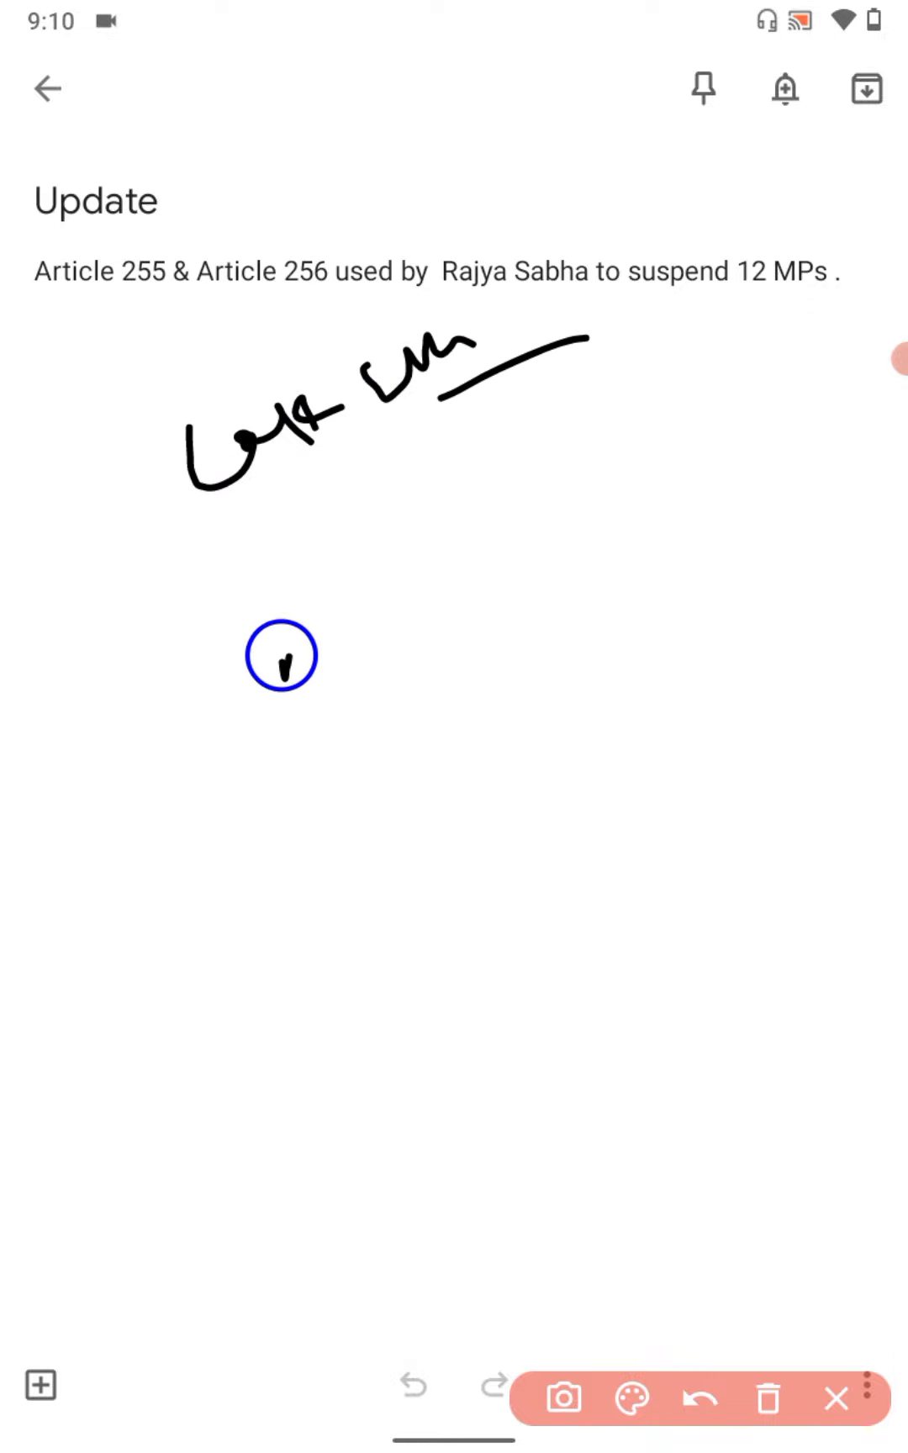
mouse_move(279, 687)
mouse_down()
mouse_move(353, 721)
mouse_move(386, 591)
mouse_move(437, 567)
mouse_up()
click(440, 527)
drag(336, 600, 365, 590)
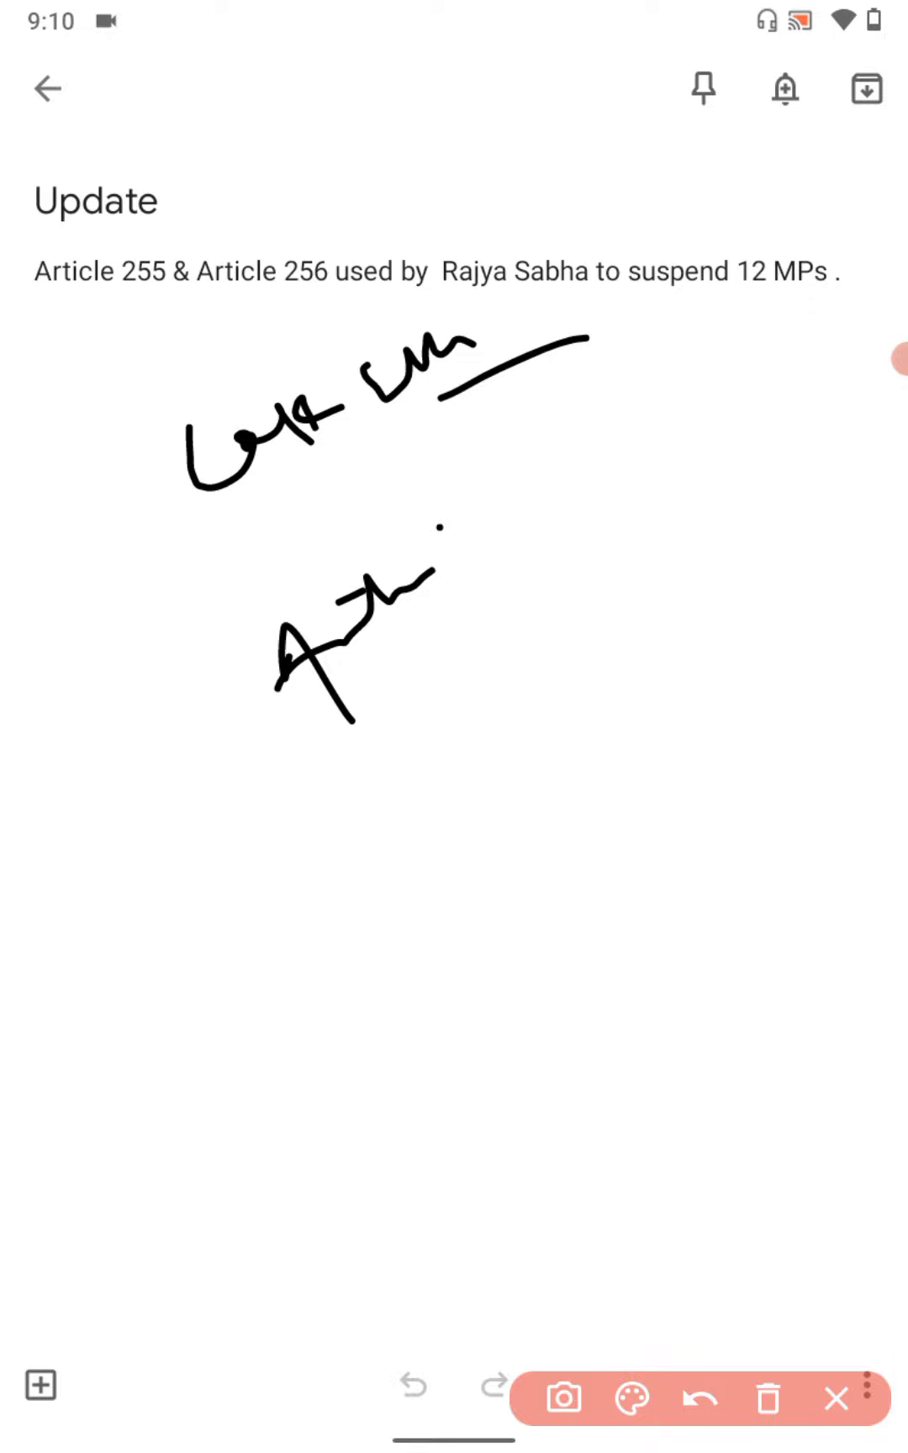
mouse_move(488, 681)
mouse_down()
mouse_move(540, 705)
mouse_move(574, 664)
mouse_move(614, 652)
mouse_up()
drag(578, 611, 650, 559)
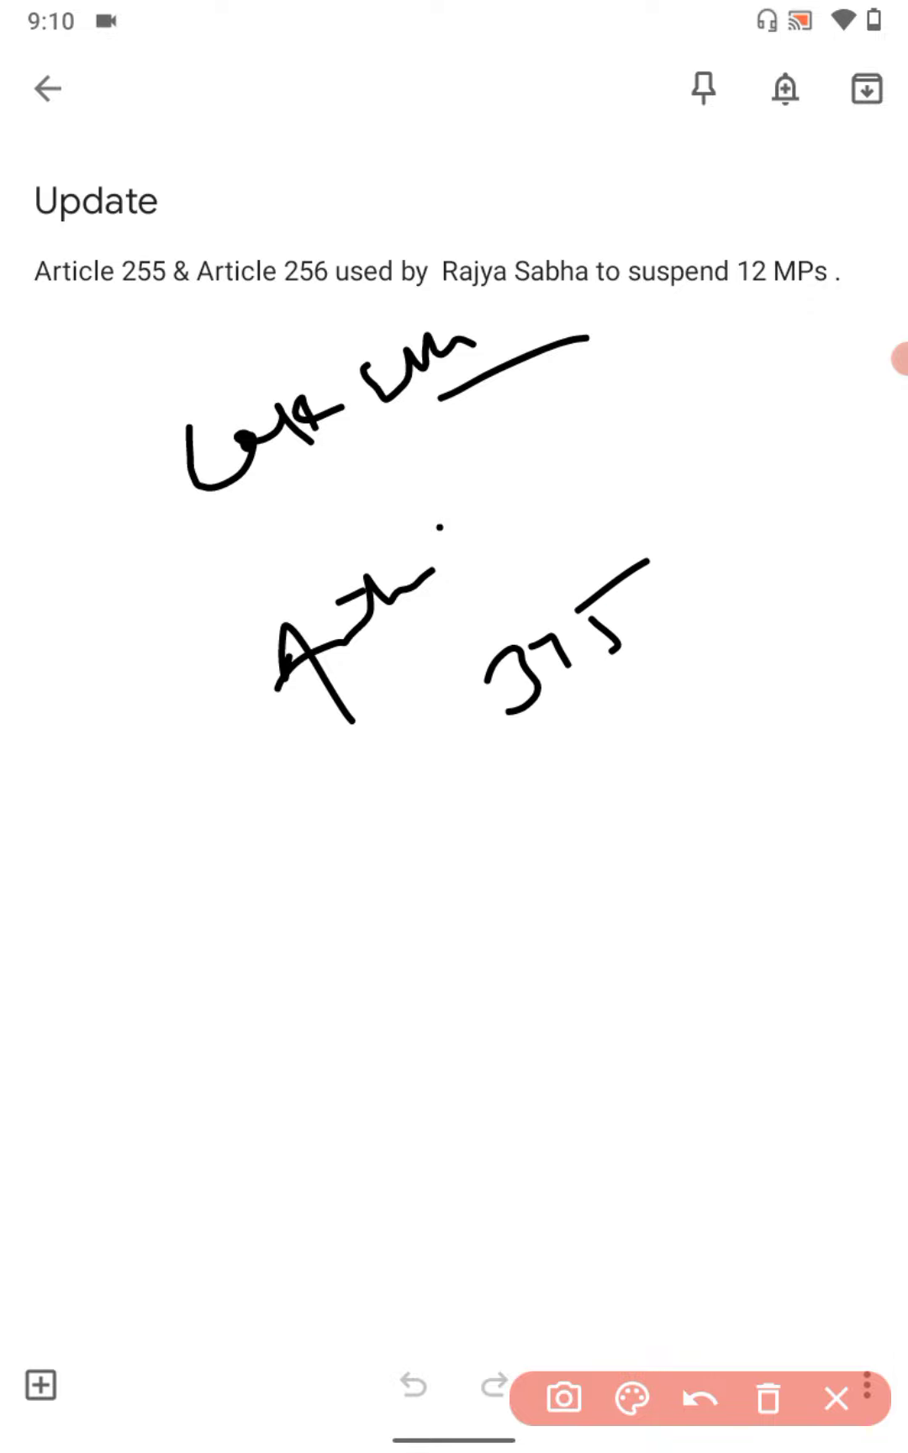
click(767, 1398)
mouse_move(324, 642)
mouse_down()
mouse_move(329, 710)
mouse_move(407, 746)
mouse_up()
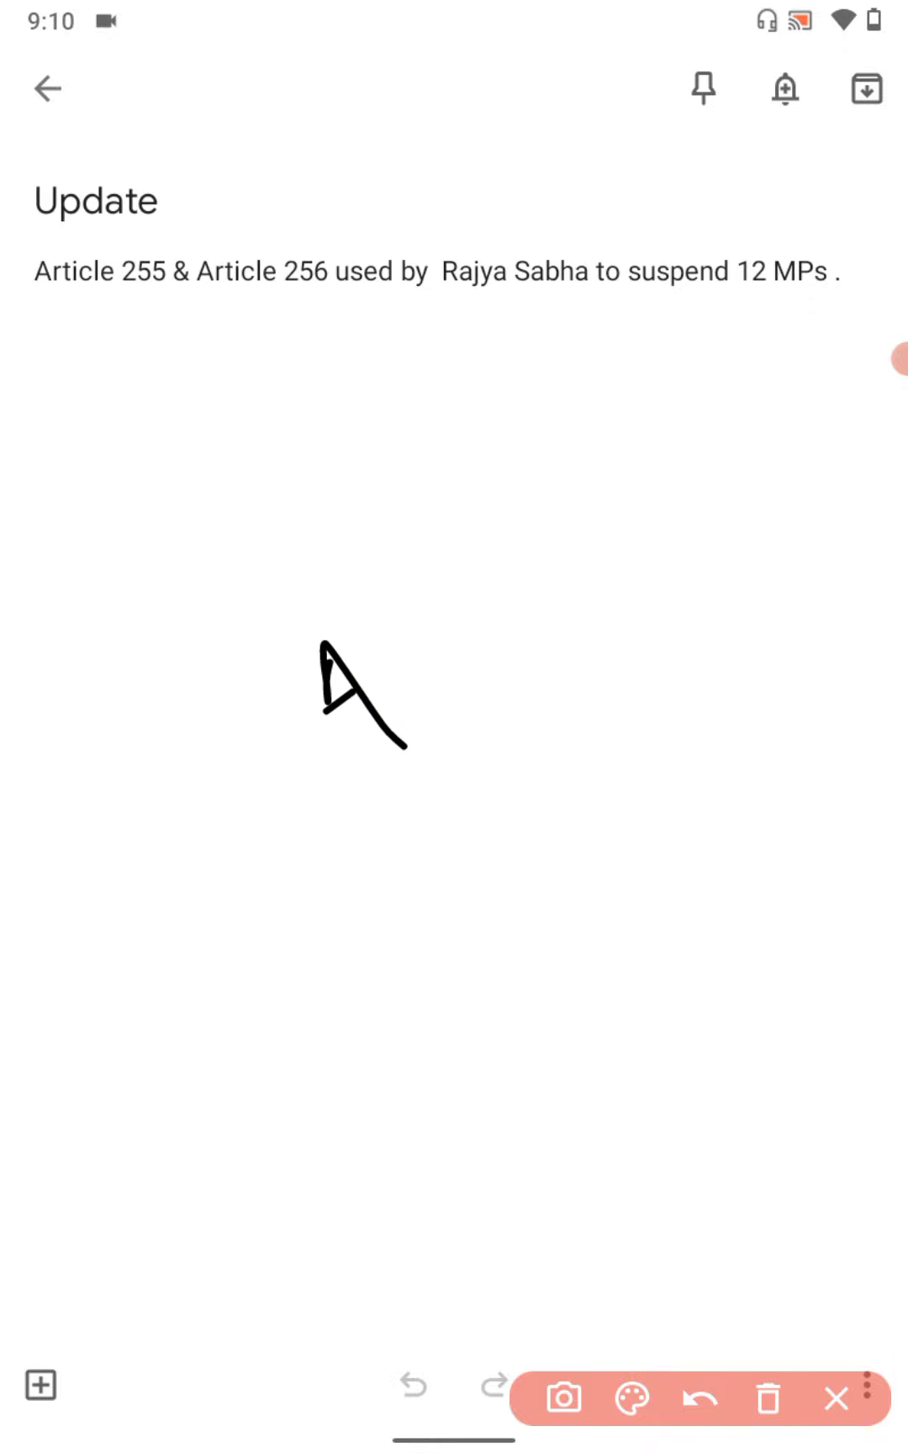
mouse_move(369, 664)
mouse_down()
mouse_move(457, 613)
mouse_move(488, 607)
mouse_up()
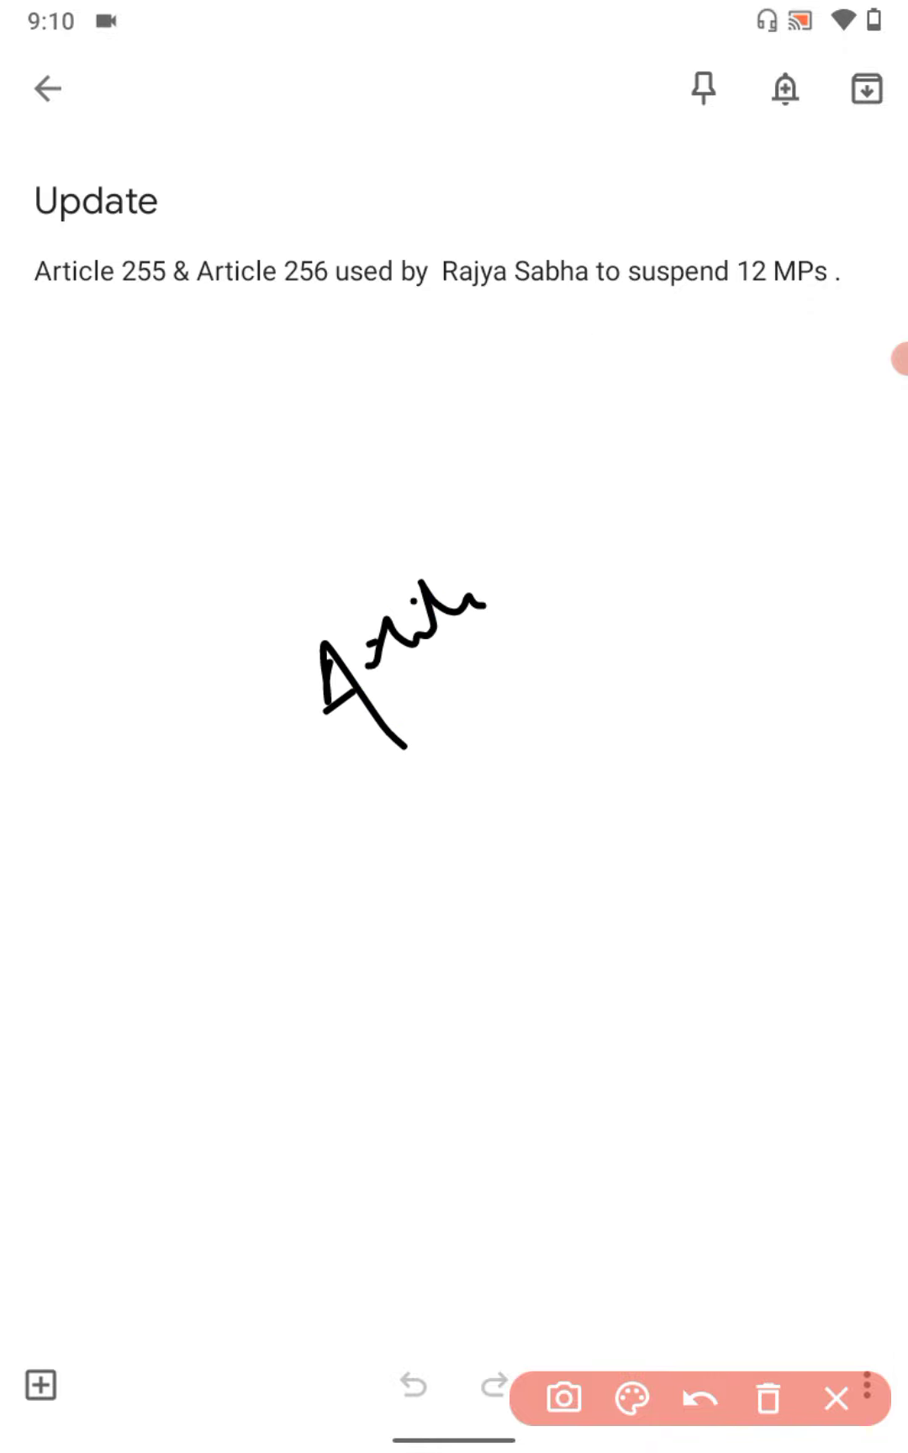
mouse_move(523, 533)
mouse_down()
mouse_move(559, 568)
mouse_move(607, 548)
mouse_up()
mouse_move(610, 497)
mouse_down()
mouse_move(581, 543)
mouse_move(663, 542)
mouse_up()
click(694, 499)
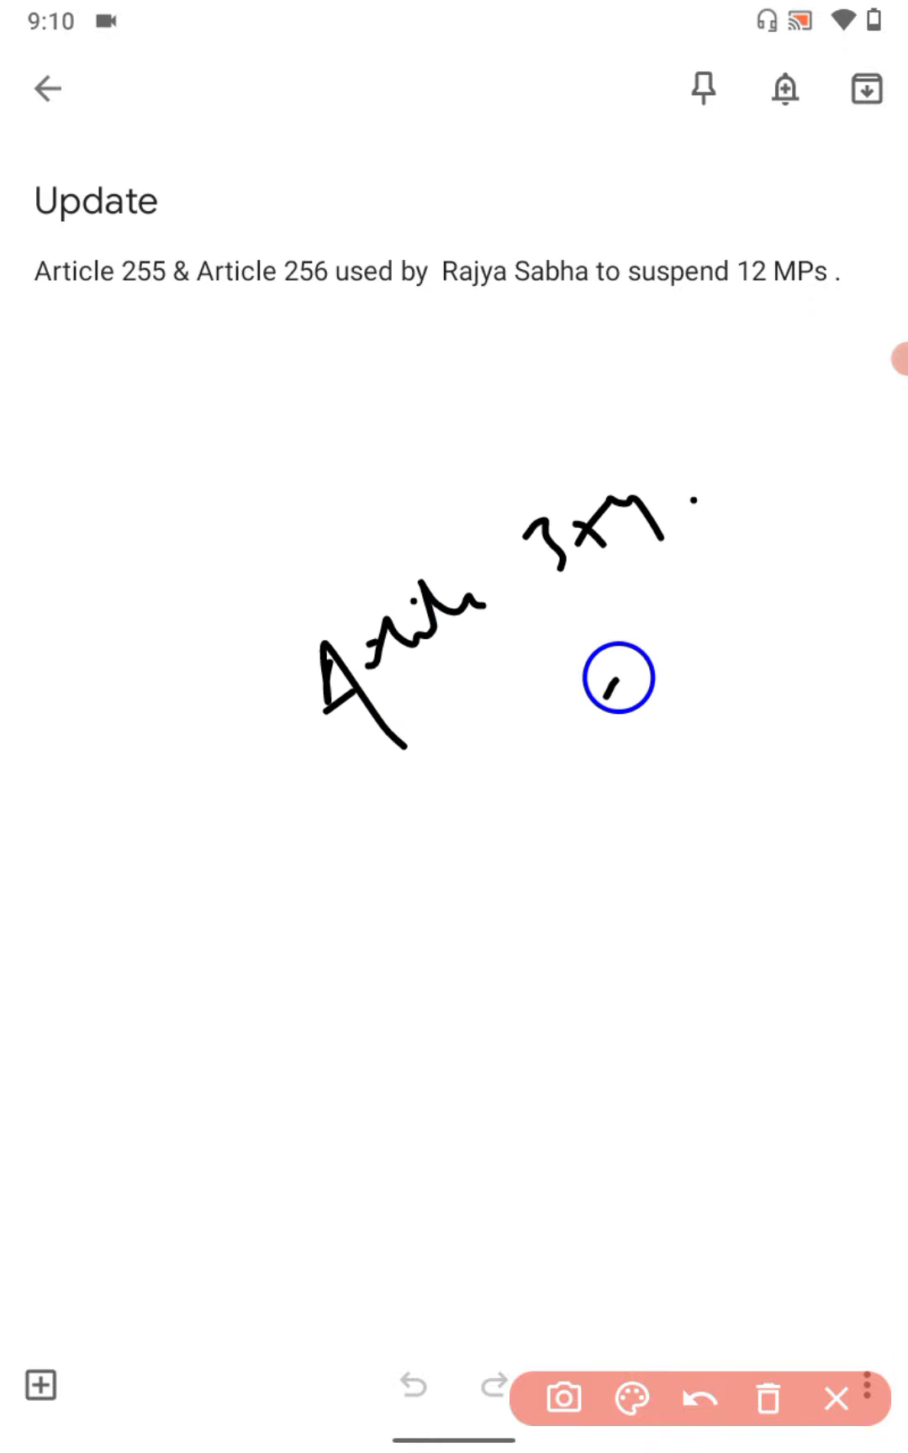
drag(605, 698, 635, 733)
mouse_move(658, 652)
mouse_down()
mouse_move(709, 690)
mouse_move(750, 659)
mouse_up()
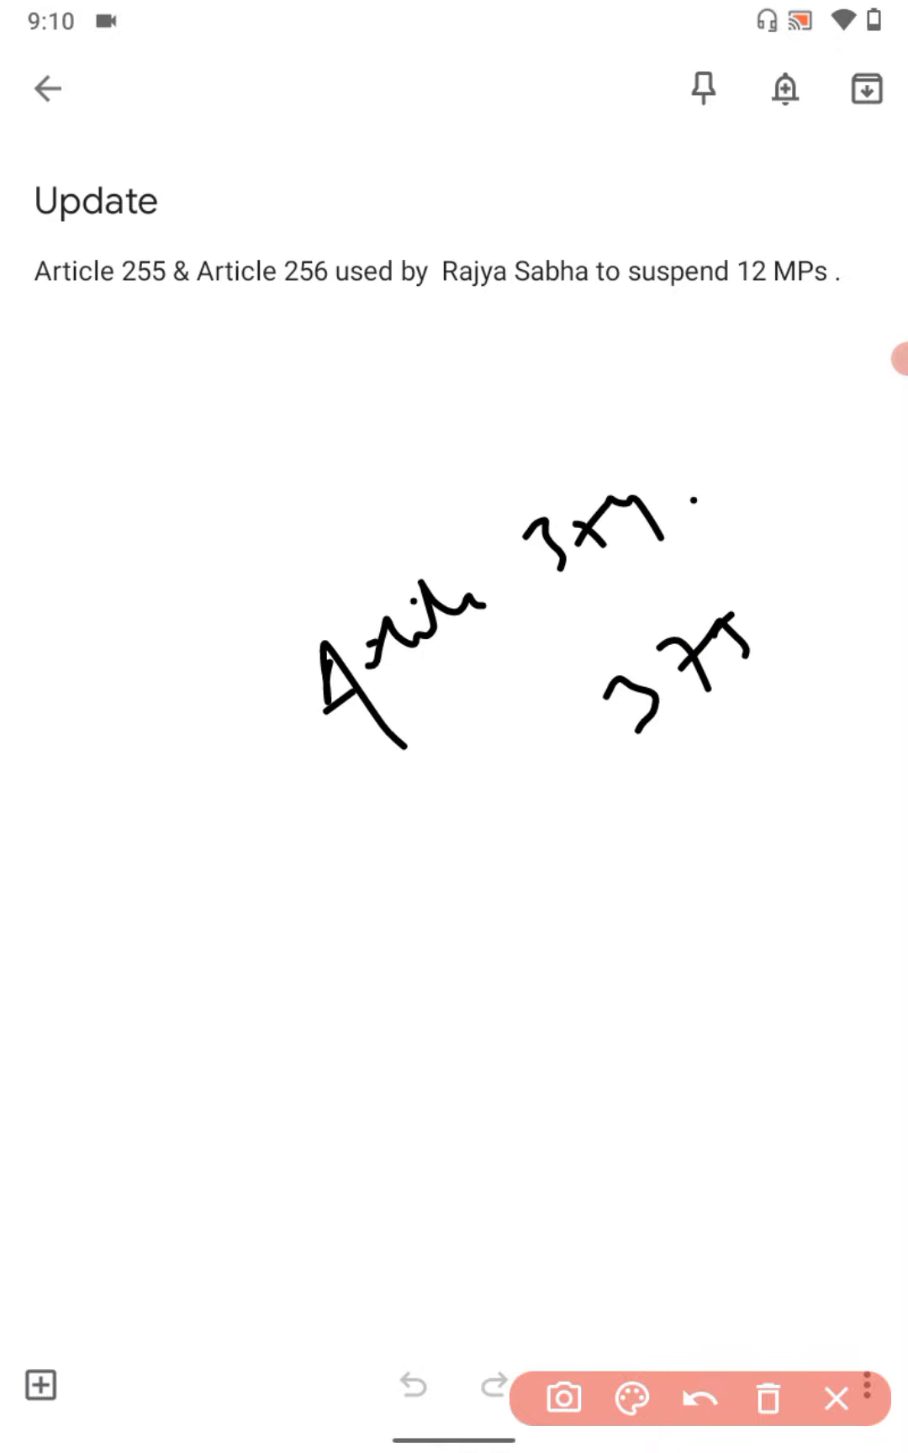
drag(698, 794, 749, 838)
drag(784, 760, 794, 800)
mouse_move(762, 800)
mouse_down()
mouse_move(846, 698)
mouse_move(829, 777)
mouse_move(907, 727)
mouse_up()
drag(772, 755, 795, 772)
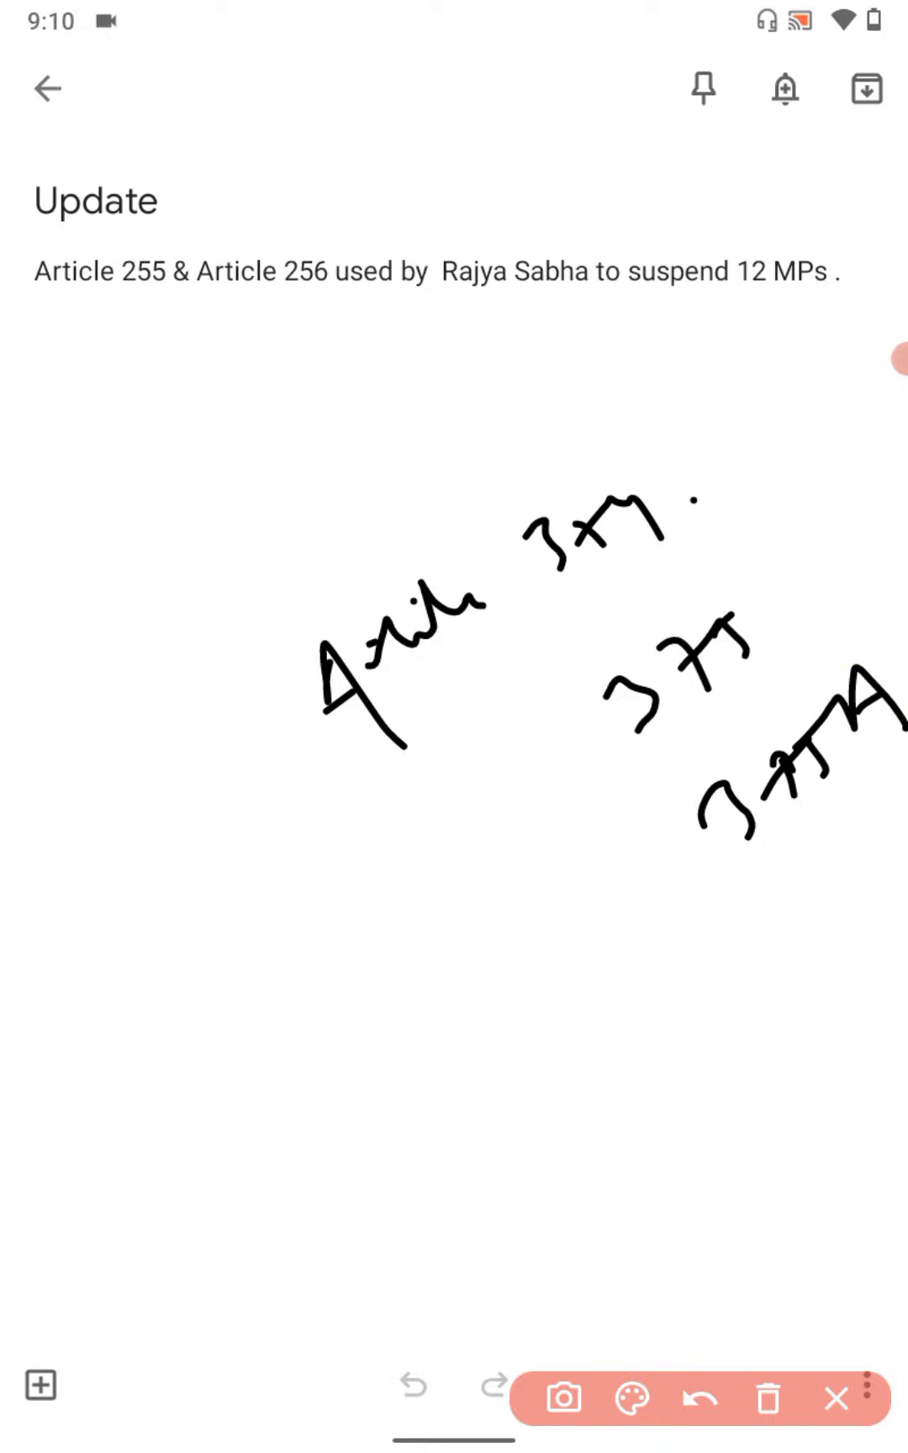
click(768, 1398)
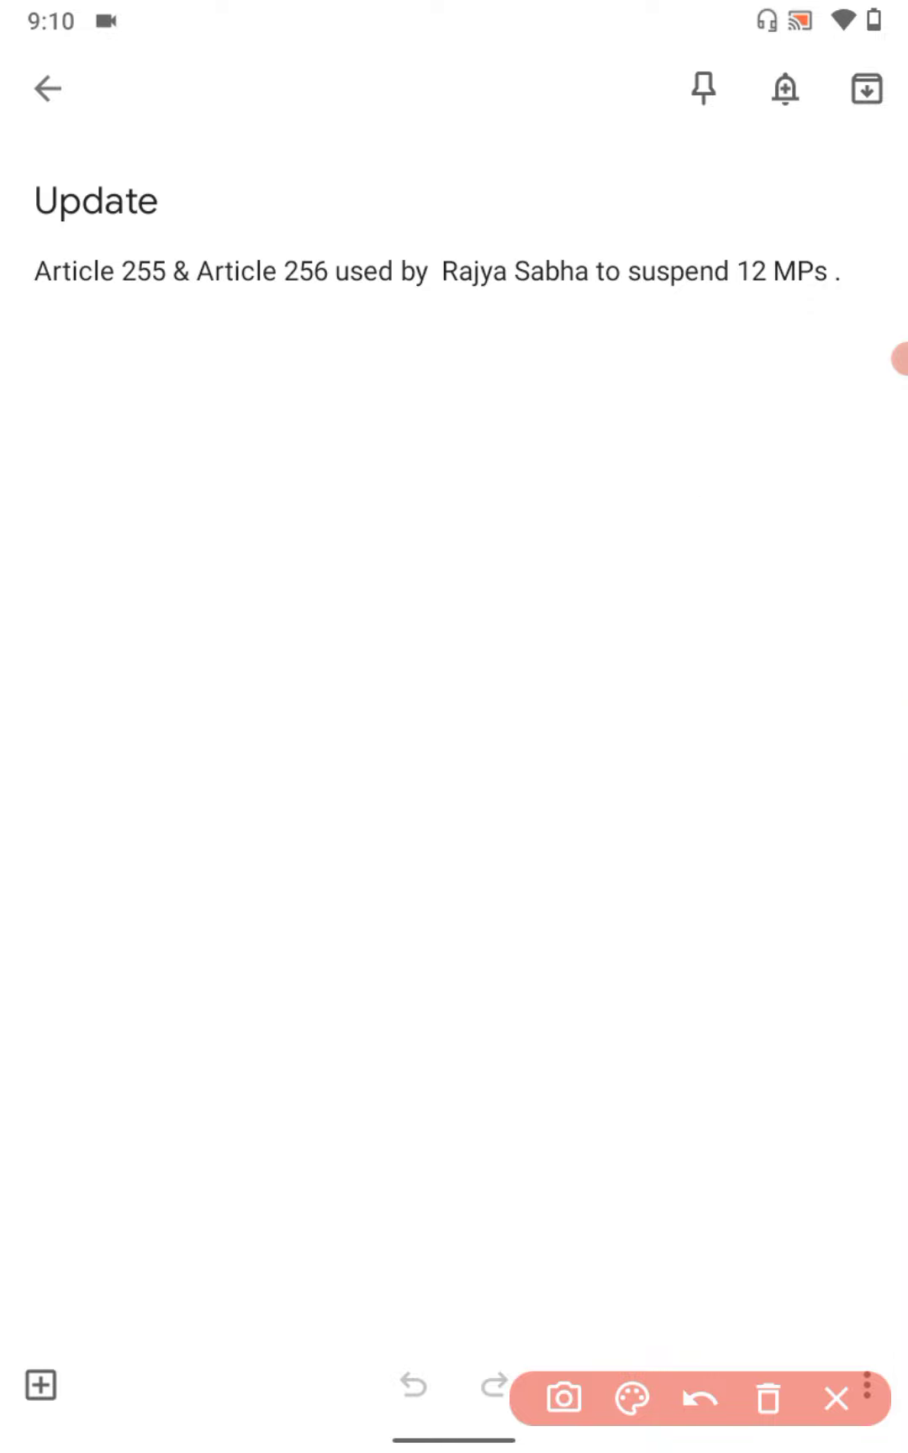